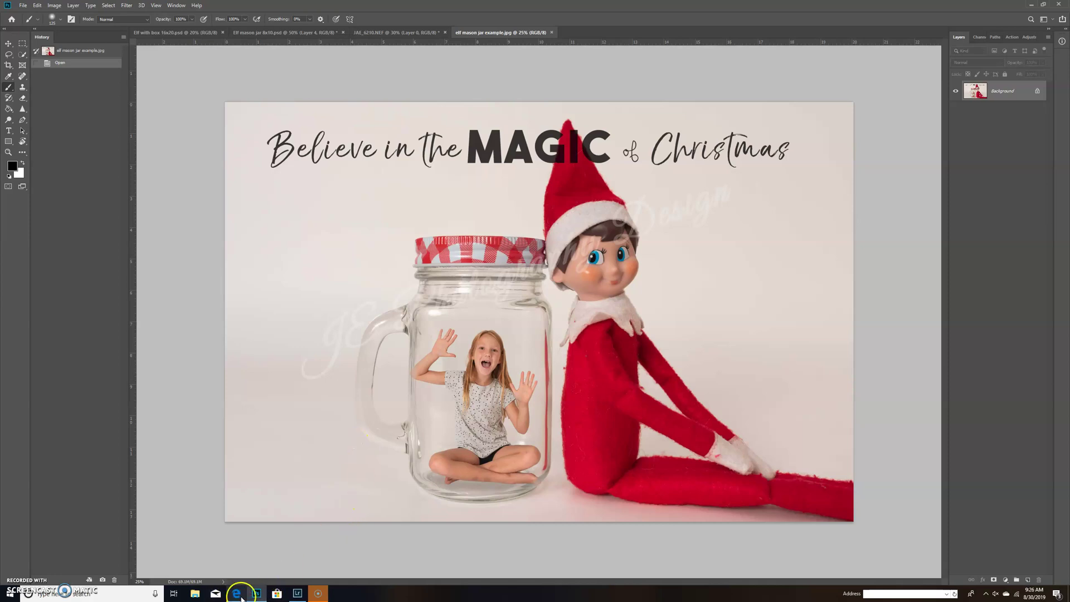
# Look at the finished elf mason jar example, then return to the Elf mason jar 8x10.psd template
pyautogui.moveTo(238, 595)
pyautogui.click(298, 33)
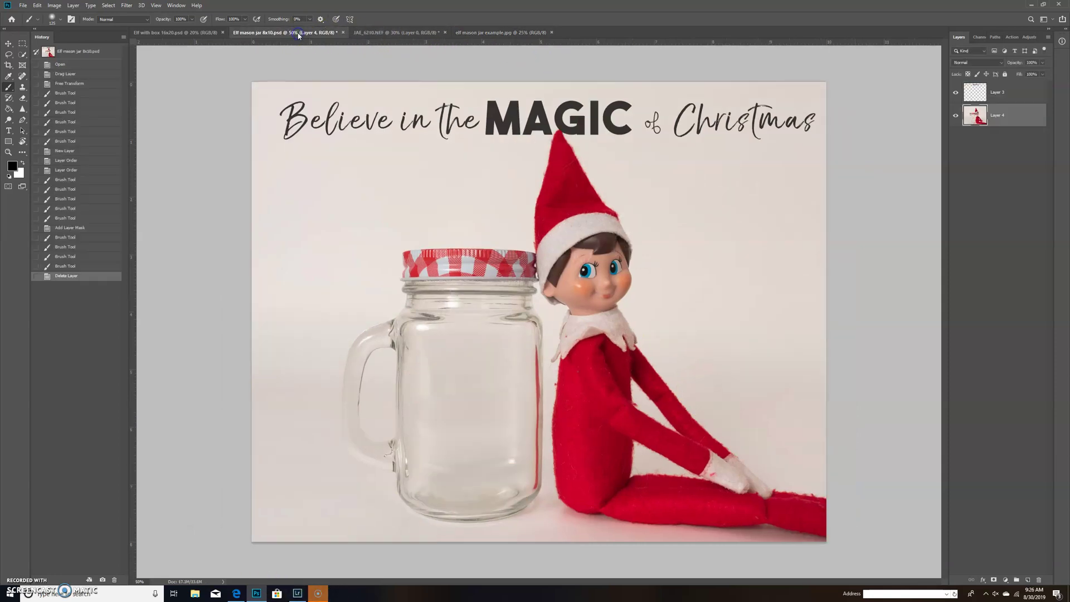
pyautogui.click(472, 33)
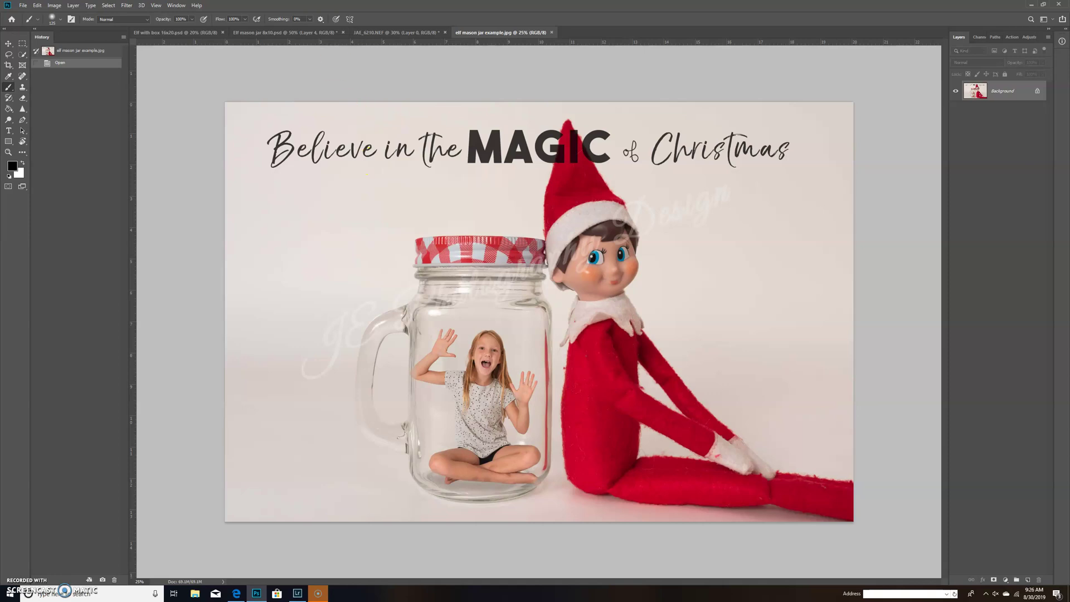
pyautogui.click(264, 35)
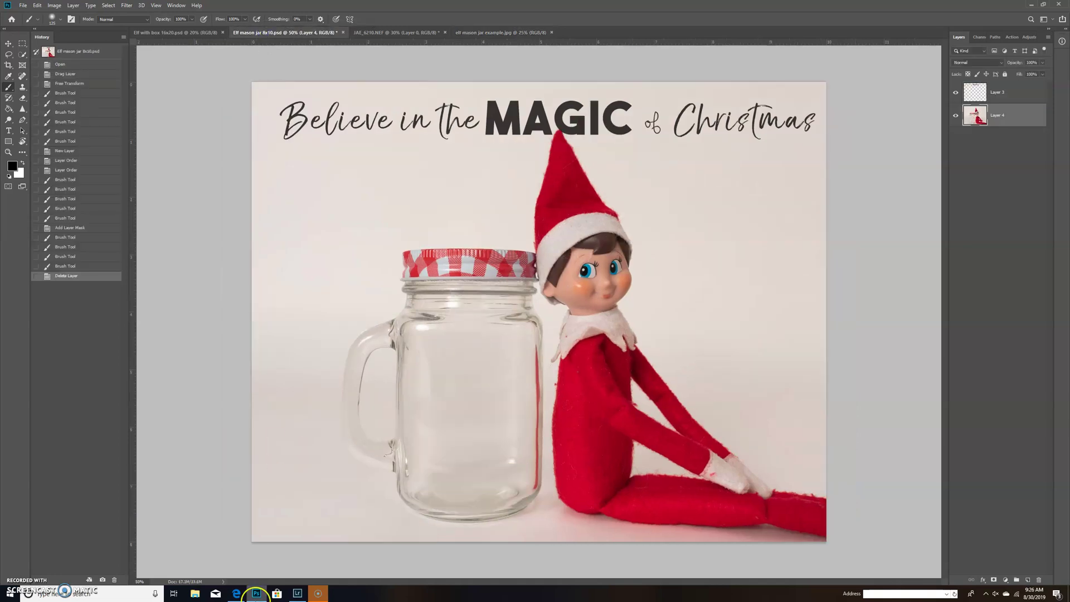
# Browse the In the Box Photography Etsy shop's Featured items and All Items listings in Edge
pyautogui.click(237, 594)
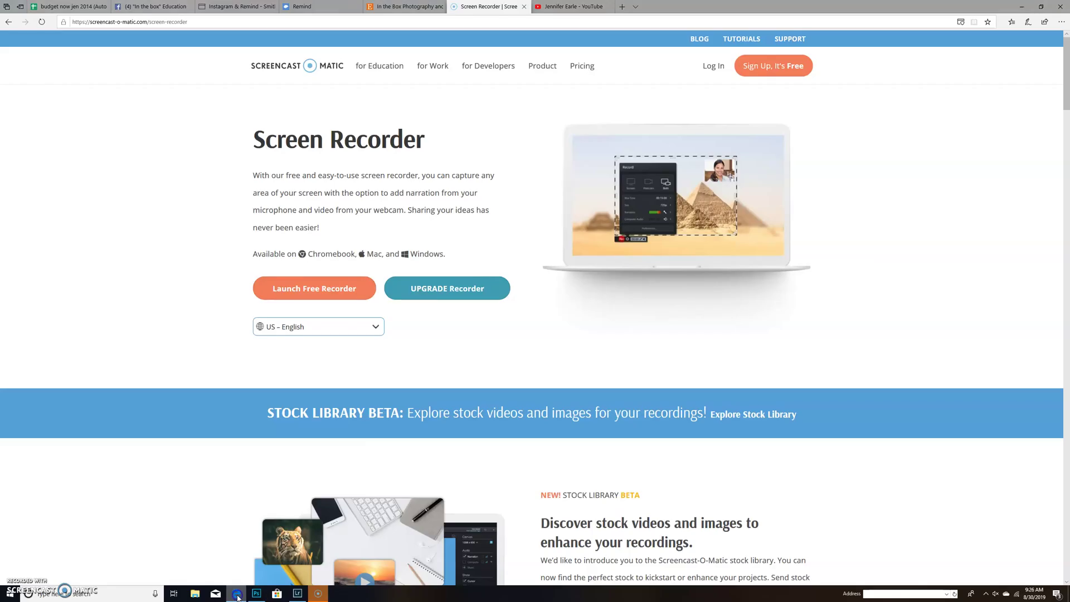
pyautogui.click(412, 7)
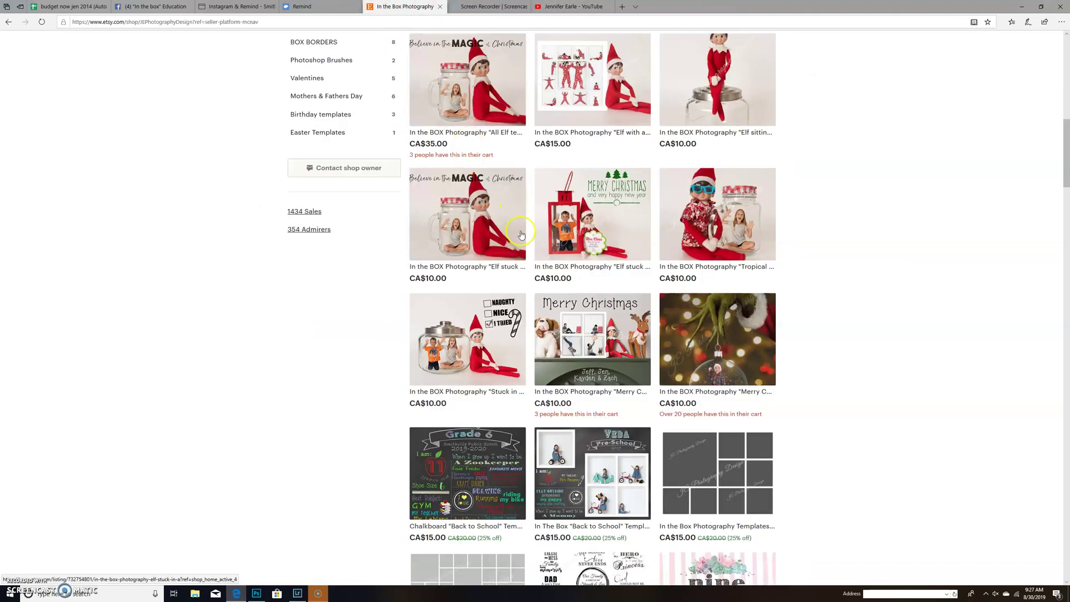
pyautogui.scroll(3, 521, 234)
pyautogui.scroll(-2, 521, 234)
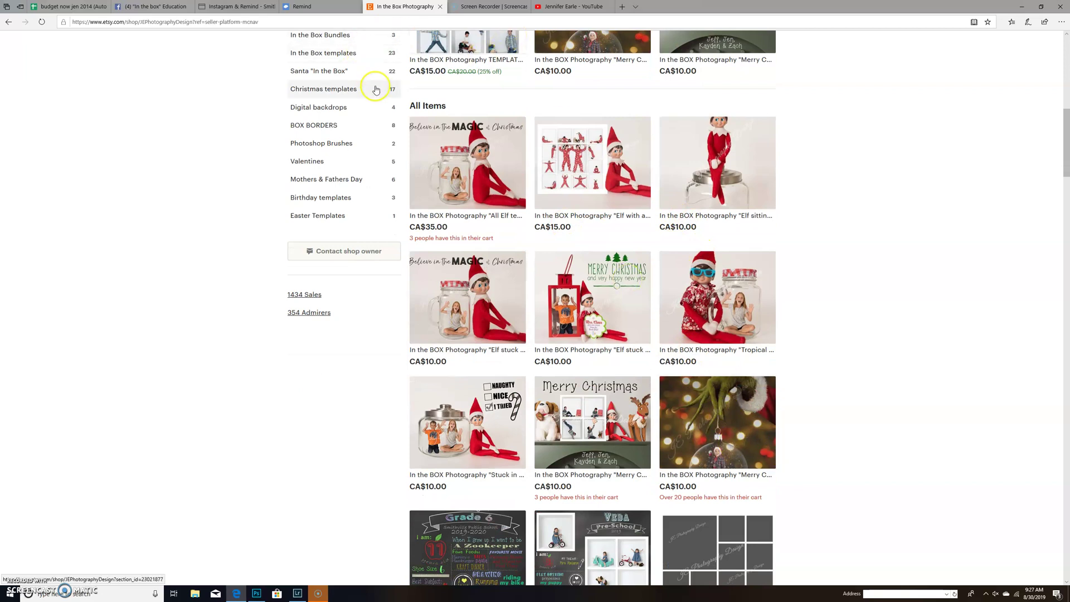
pyautogui.scroll(10, 401, 94)
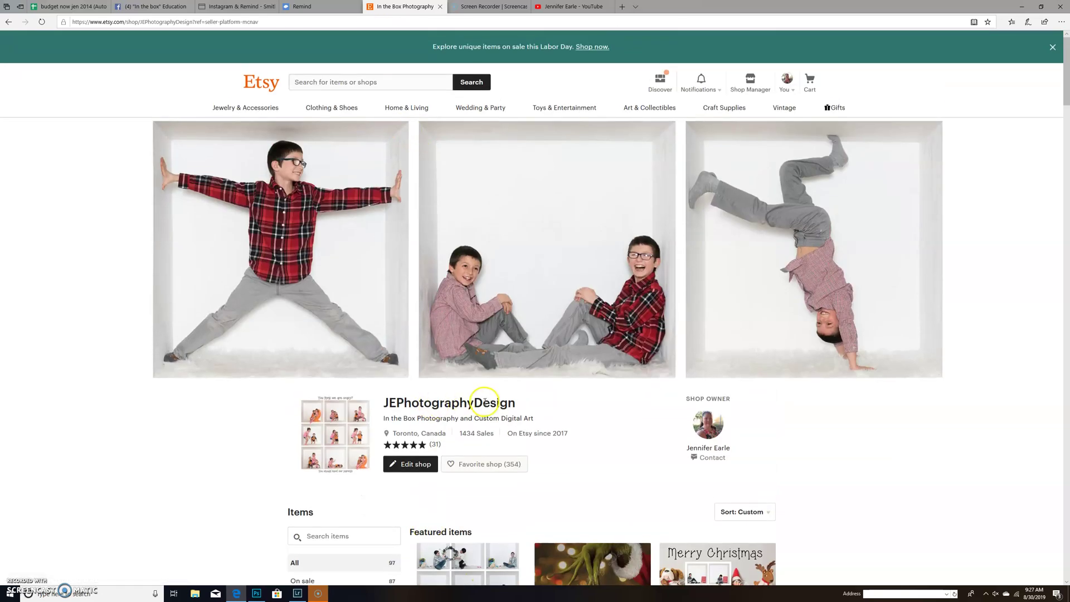
pyautogui.scroll(-4, 563, 409)
pyautogui.scroll(-5, 569, 413)
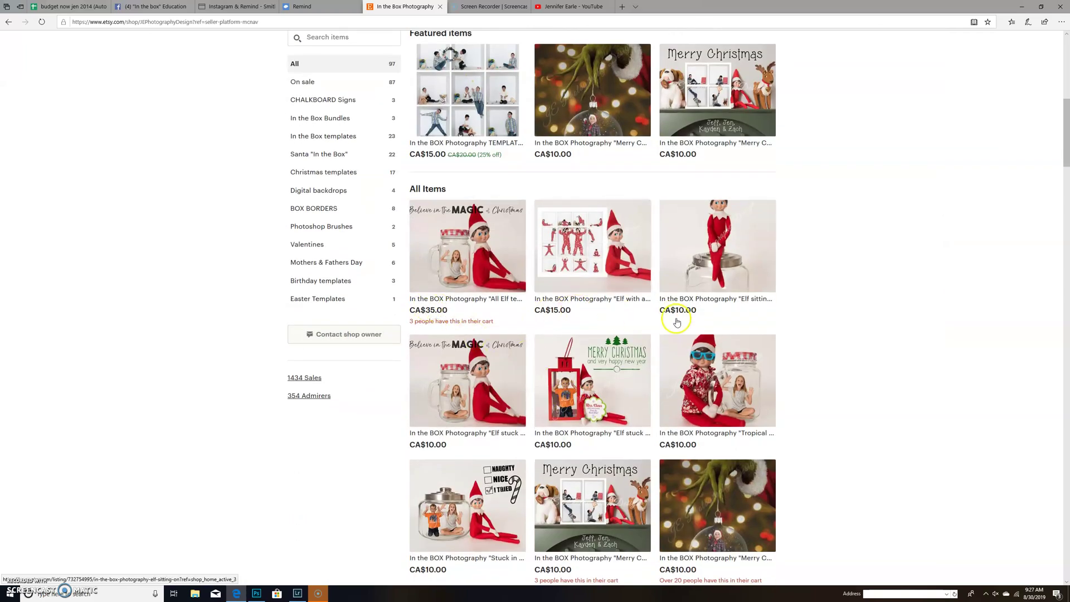
pyautogui.scroll(-2, 573, 313)
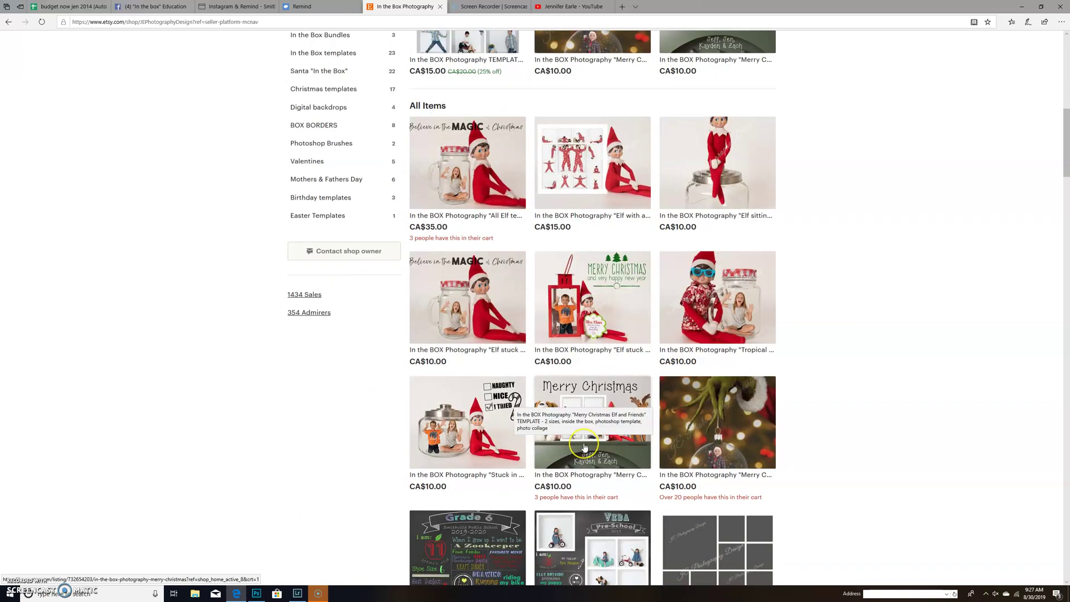
pyautogui.scroll(-2, 585, 447)
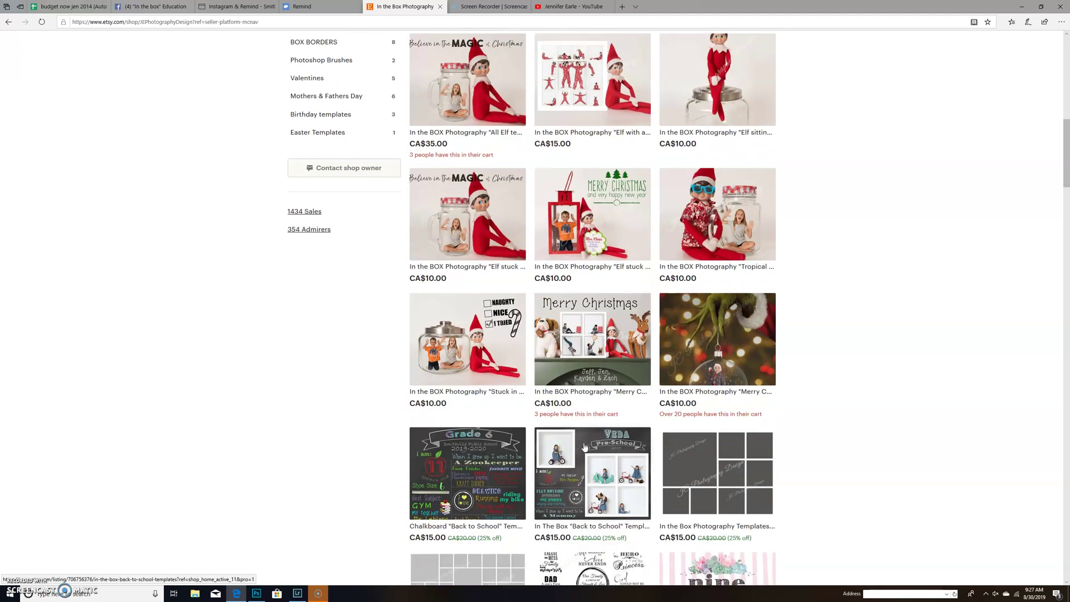
pyautogui.scroll(-2, 584, 448)
pyautogui.scroll(4, 584, 448)
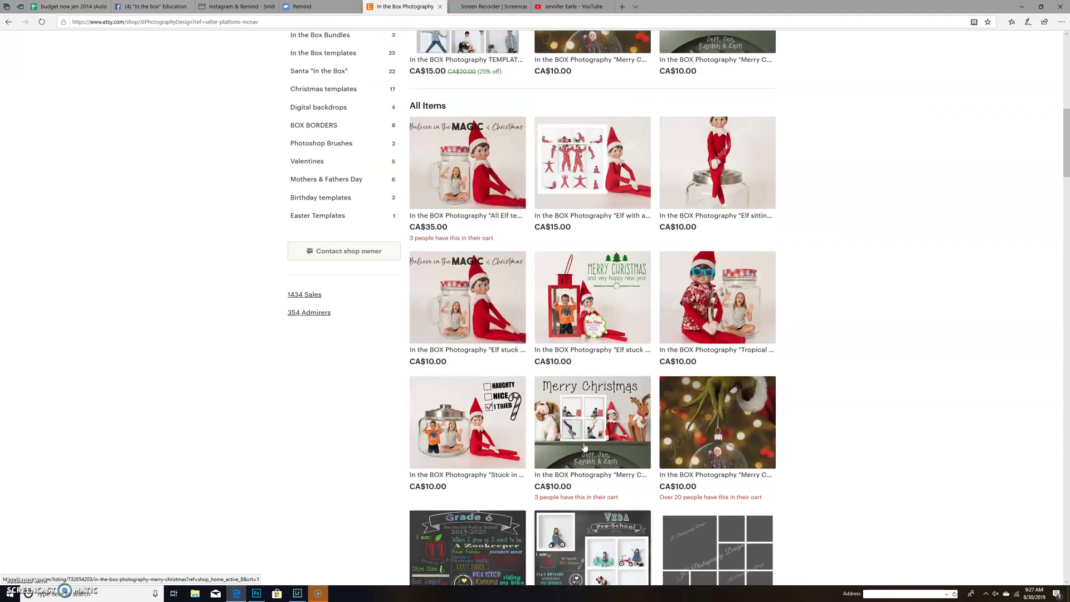
pyautogui.scroll(2, 584, 447)
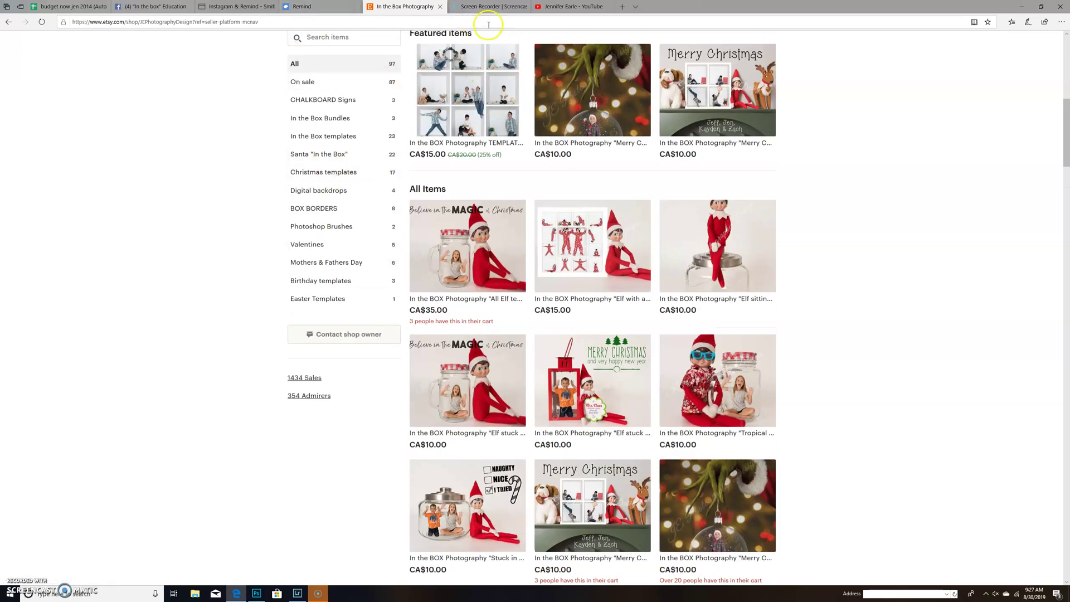
# From Lightroom's filmstrip, send JAE_6210.NEF to Photoshop via Edit in Adobe Photoshop CC 2019
pyautogui.click(298, 593)
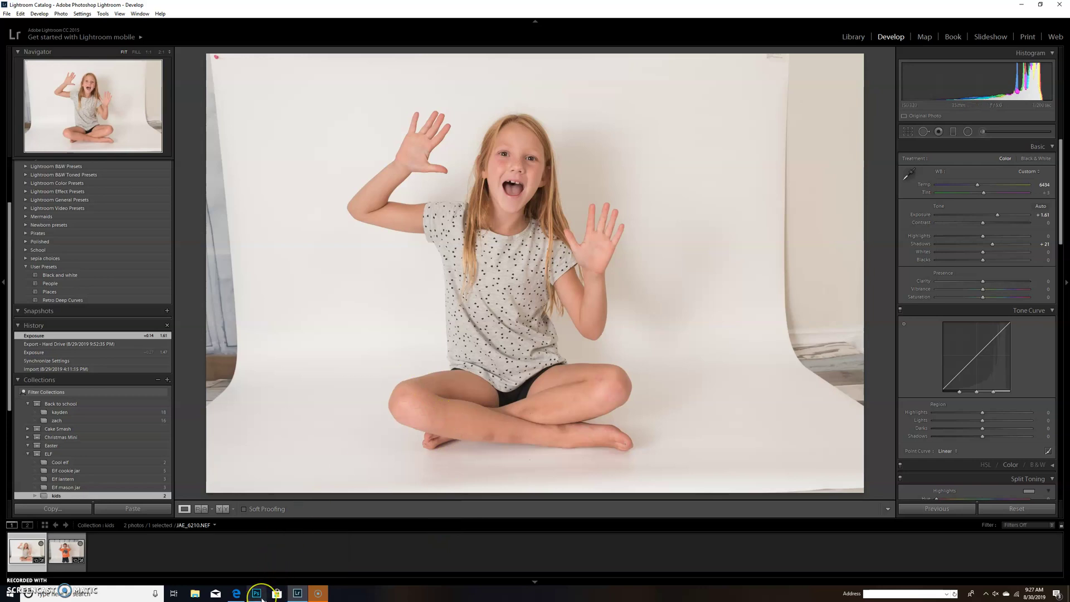
pyautogui.moveTo(259, 598)
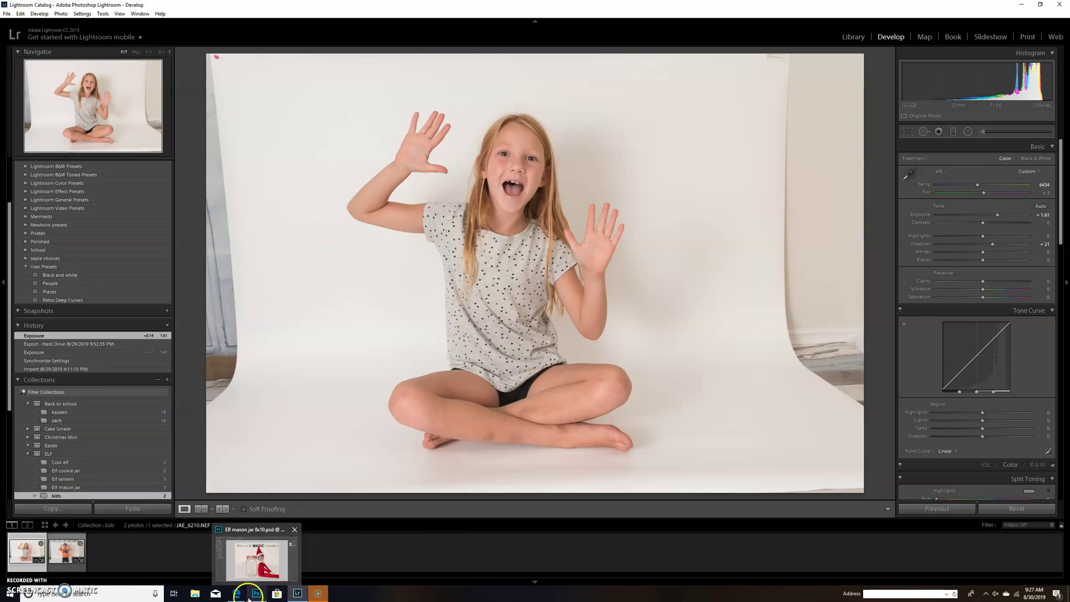
pyautogui.click(249, 597)
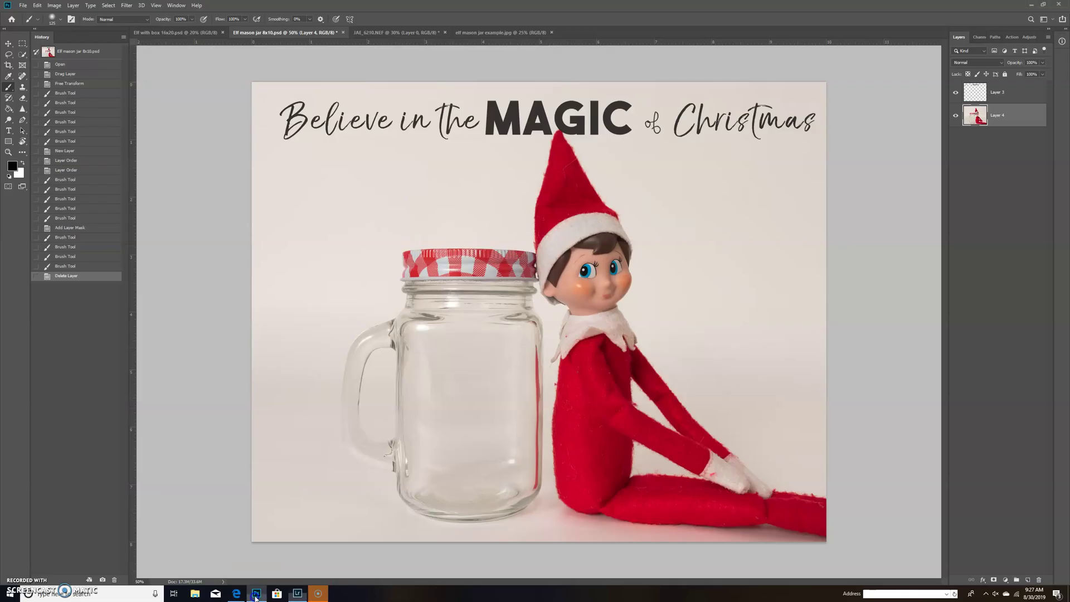
pyautogui.click(299, 596)
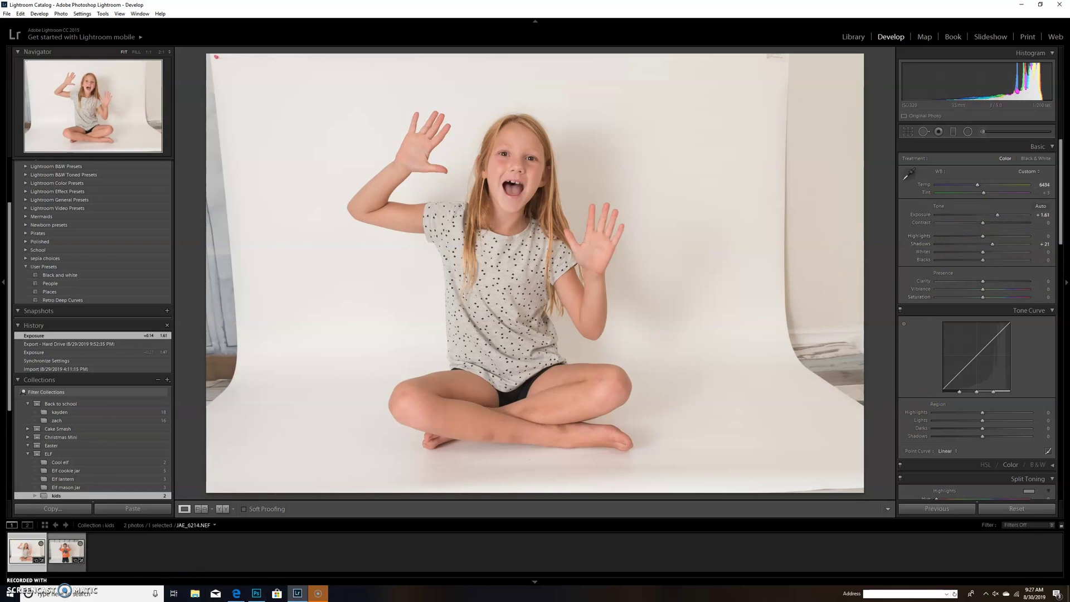
pyautogui.rightClick(25, 554)
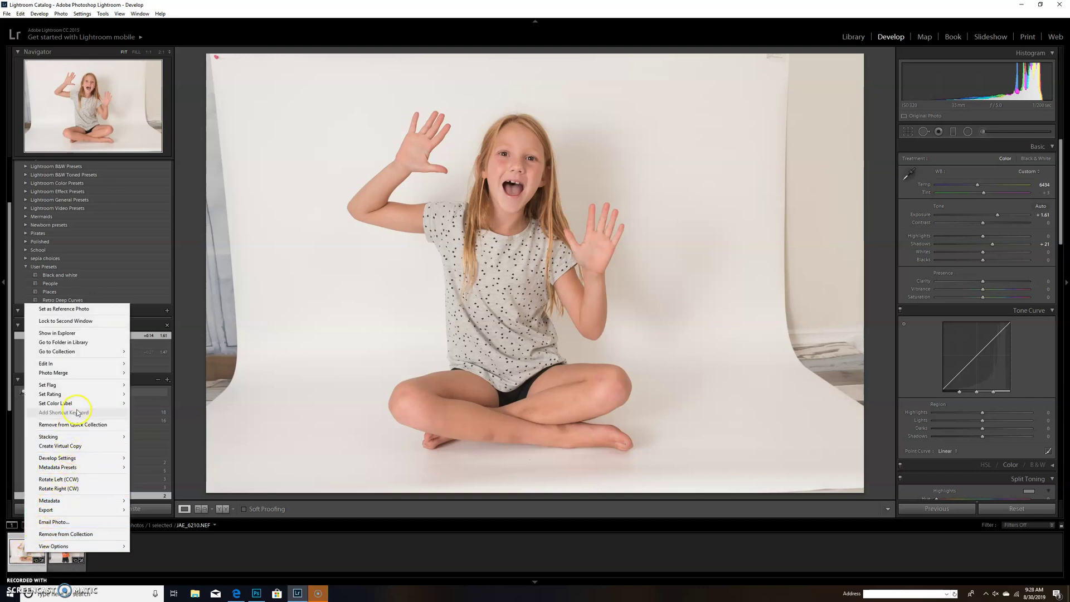
pyautogui.moveTo(71, 363)
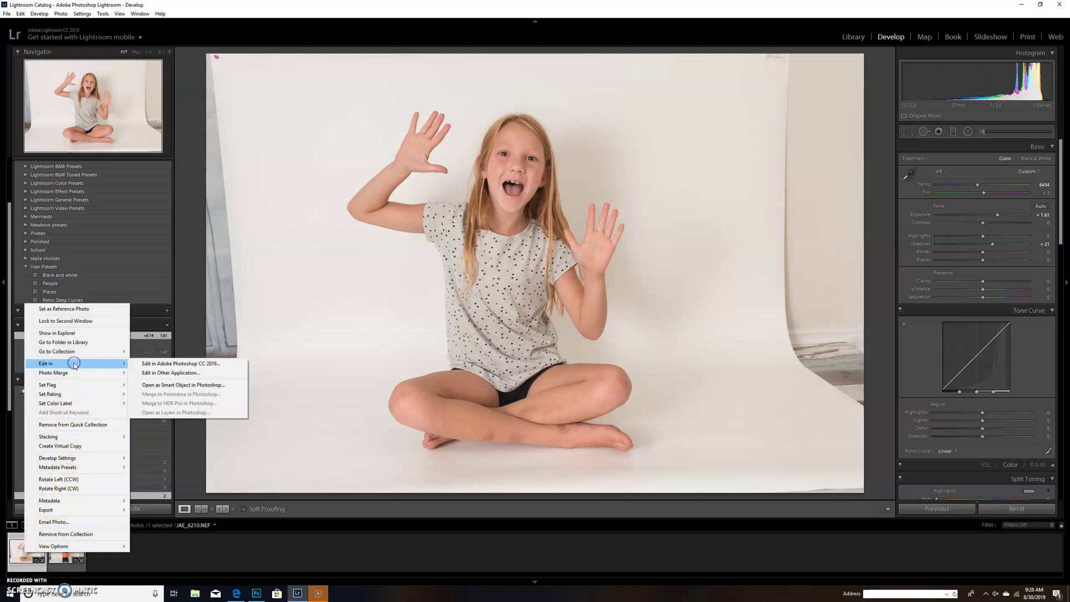
pyautogui.click(192, 364)
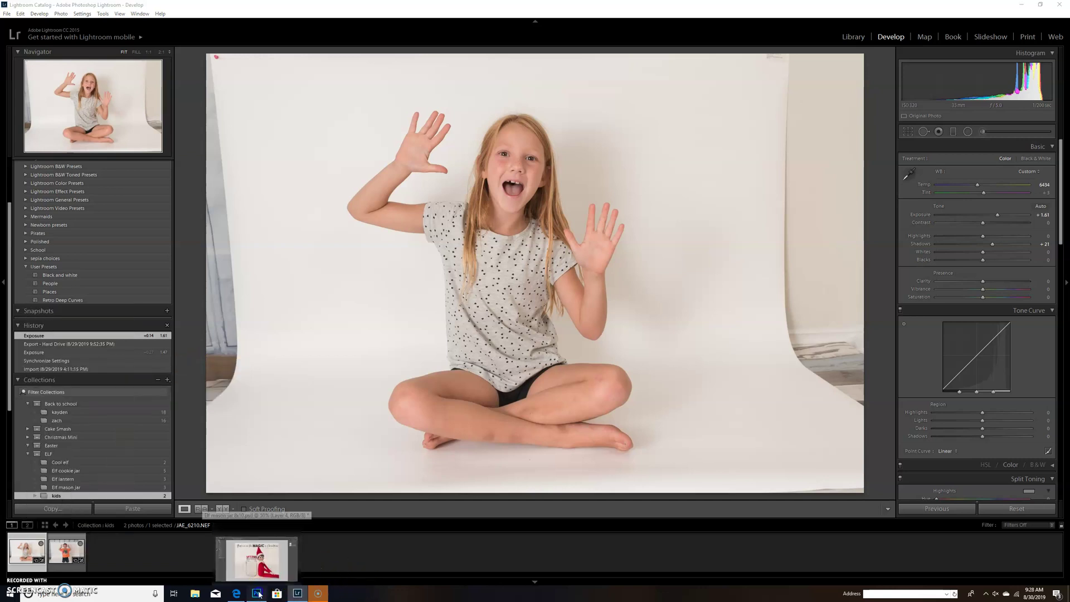
pyautogui.click(260, 552)
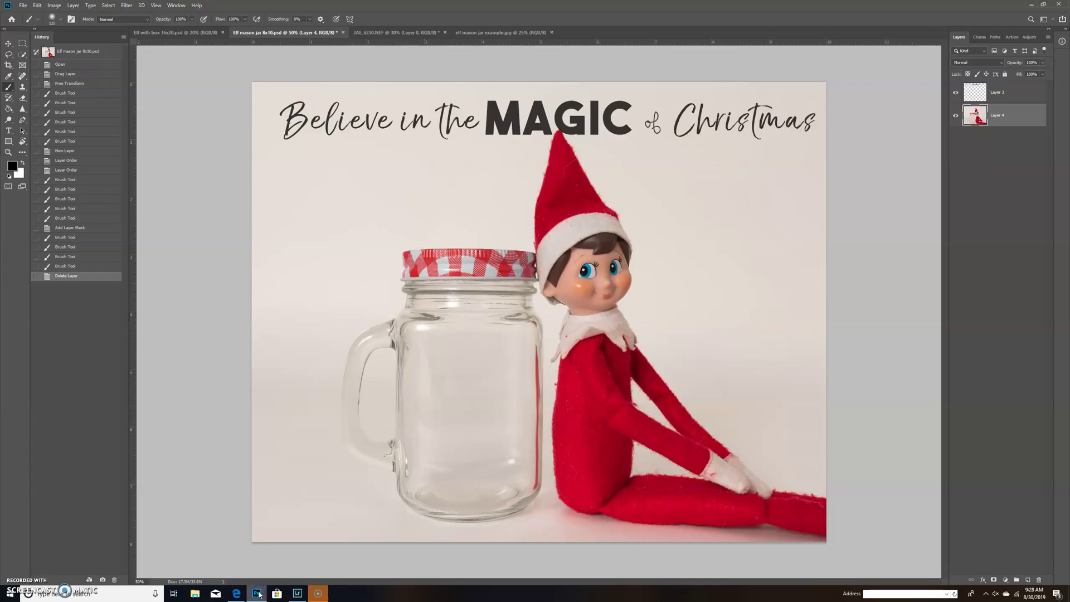
# View JAE_6210.NEF in Photoshop, then reopen the photo from Lightroom as a second copy, JAE_6210-2
pyautogui.click(384, 34)
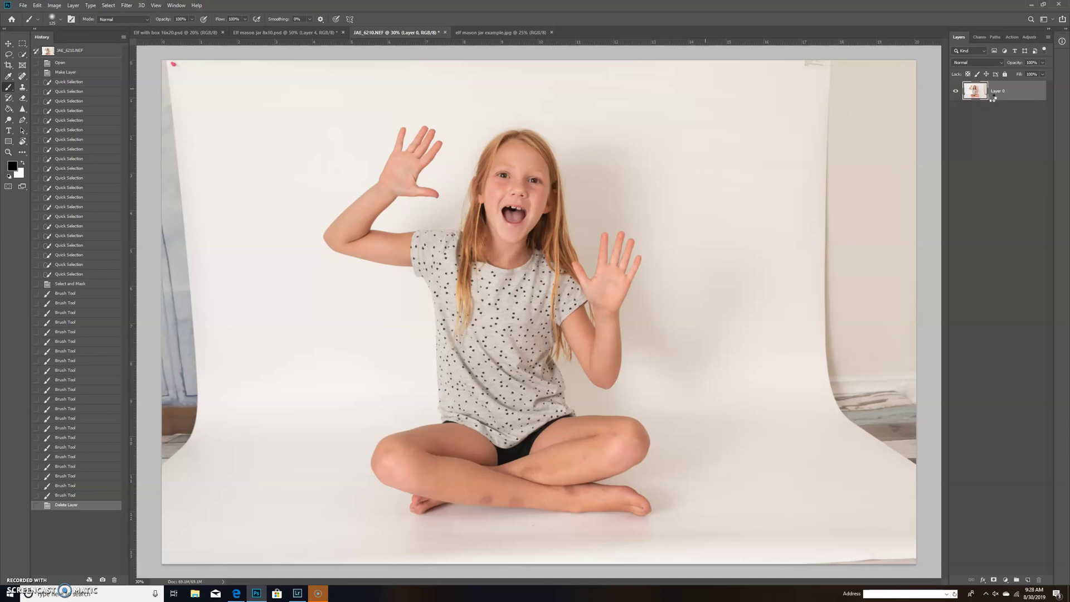
pyautogui.moveTo(993, 97); pyautogui.dragTo(685, 115)
pyautogui.click(300, 594)
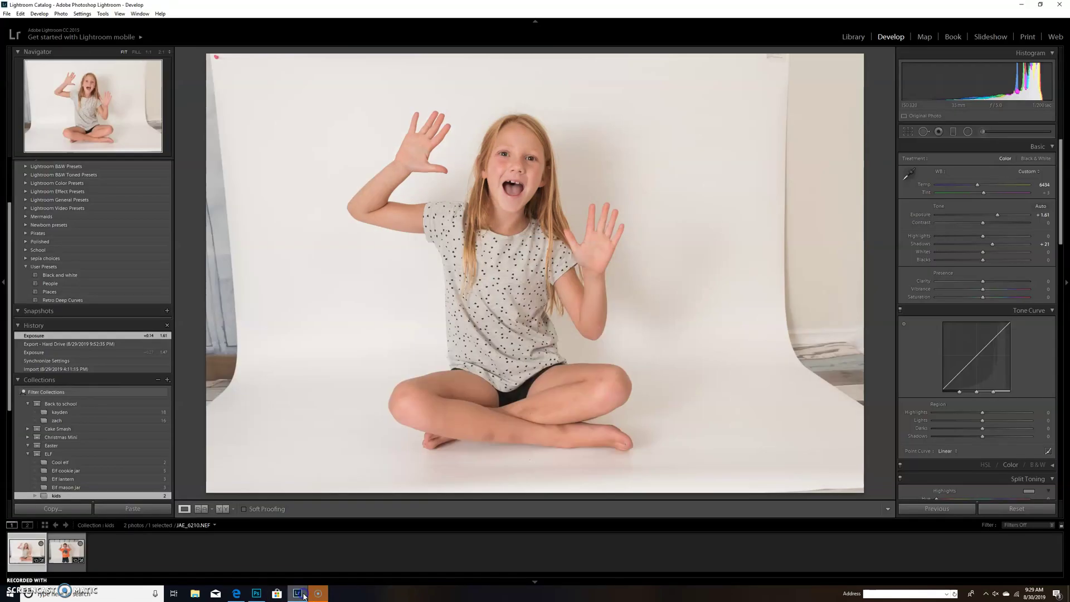
pyautogui.click(256, 594)
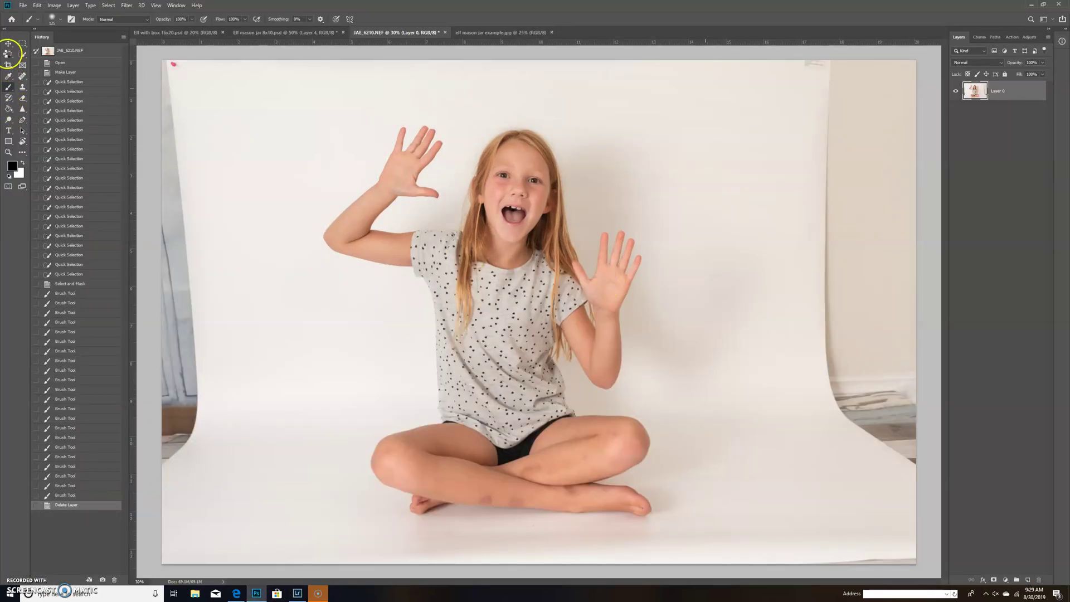
pyautogui.click(15, 54)
# On JAE_6210-2, unlock the background into Layer 0 and pick Quick Selection at brush size 200
pyautogui.click(592, 32)
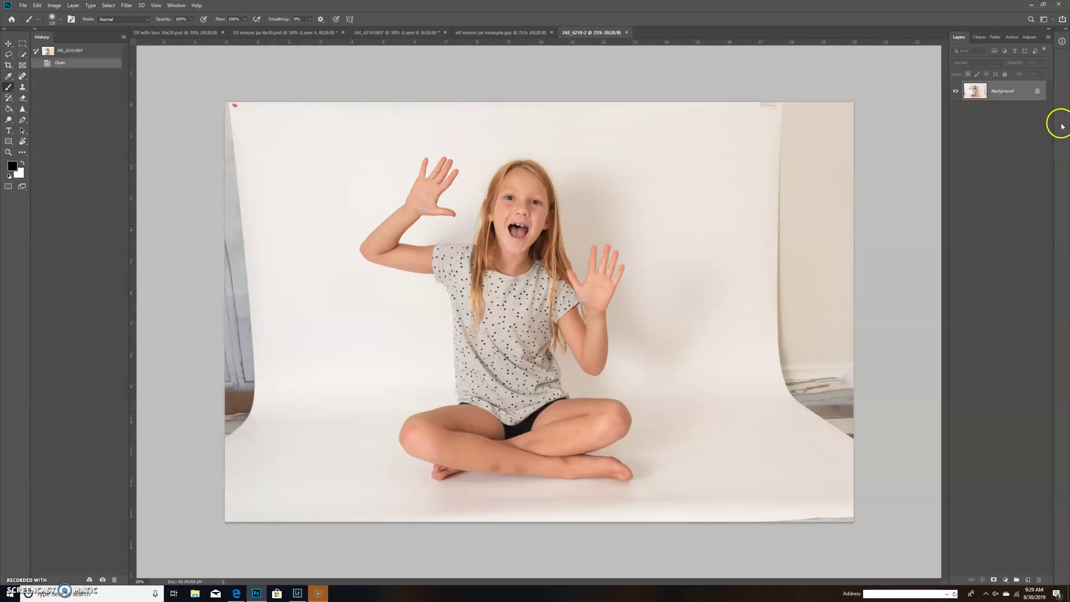
pyautogui.click(1037, 94)
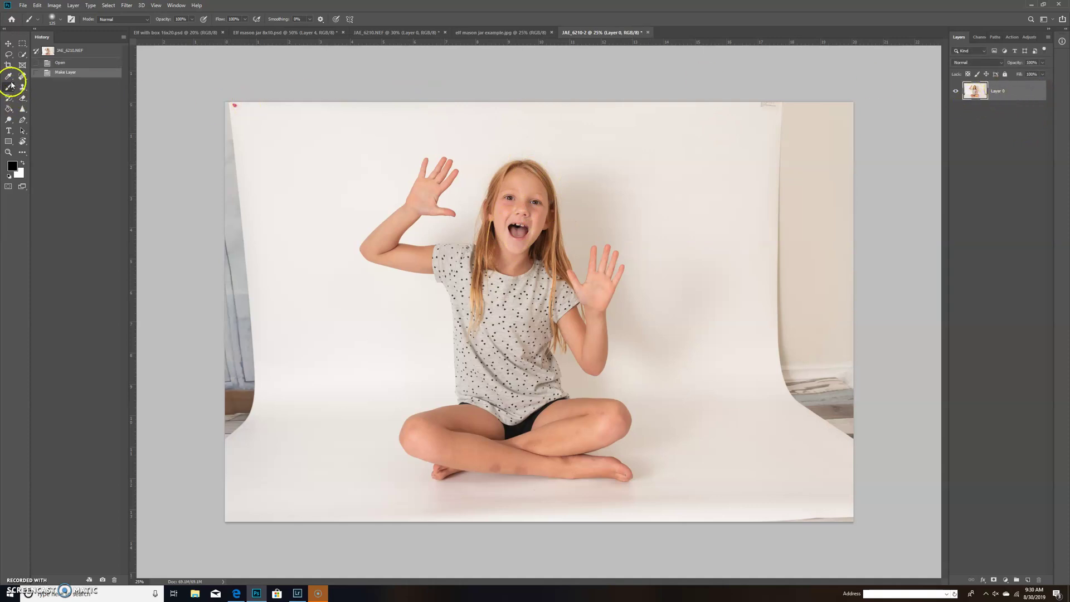
pyautogui.click(22, 56)
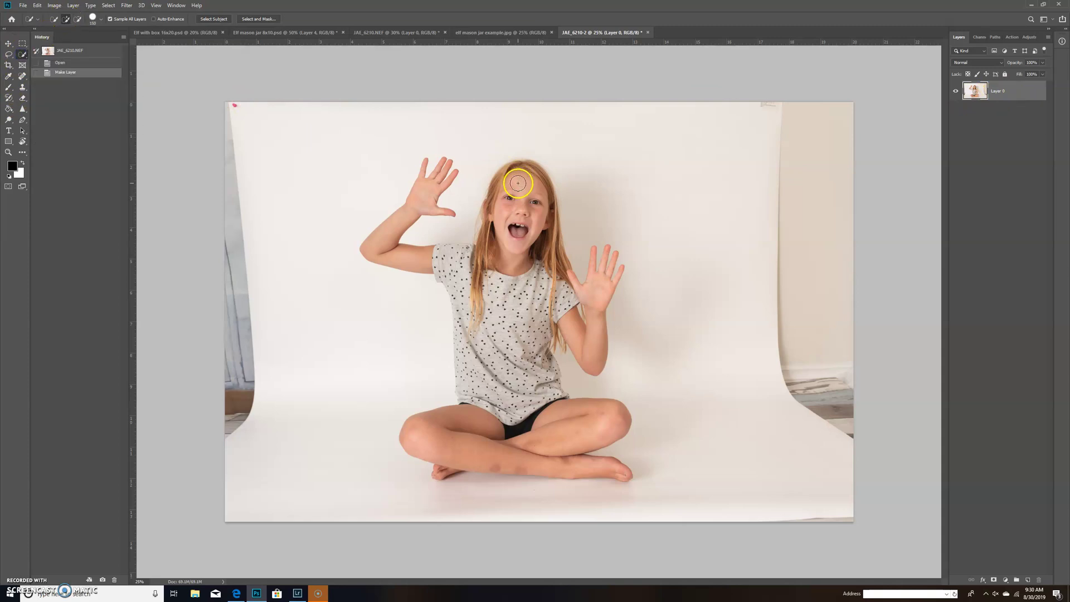
pyautogui.press(']')
pyautogui.press(']')
# Select the girl's head, collar, crossed legs, shirt, sleeves, raised forearm and hand
pyautogui.click(517, 192)
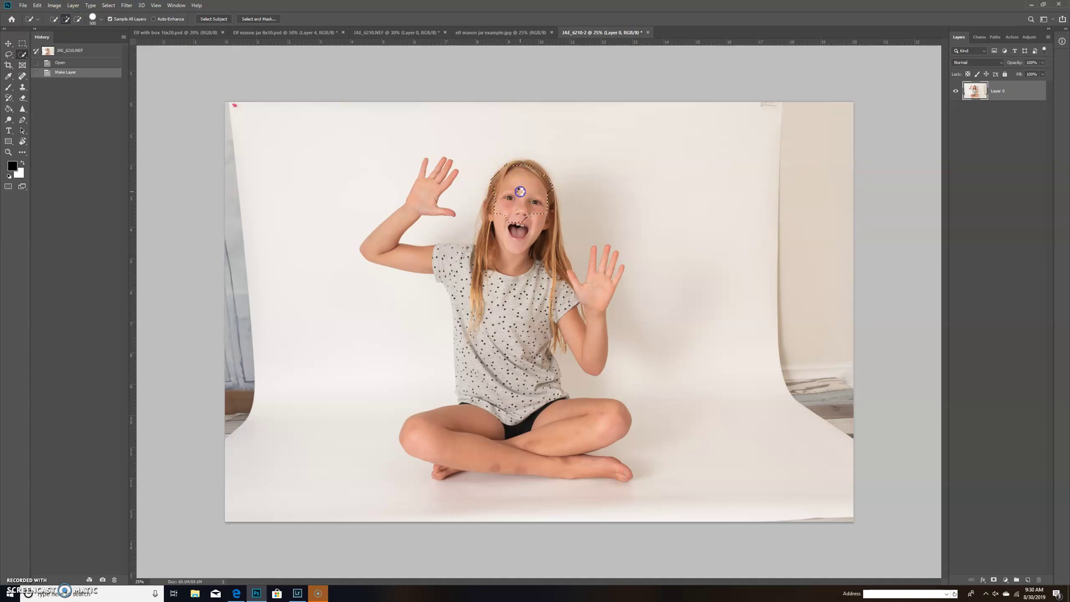
pyautogui.click(510, 259)
pyautogui.click(540, 273)
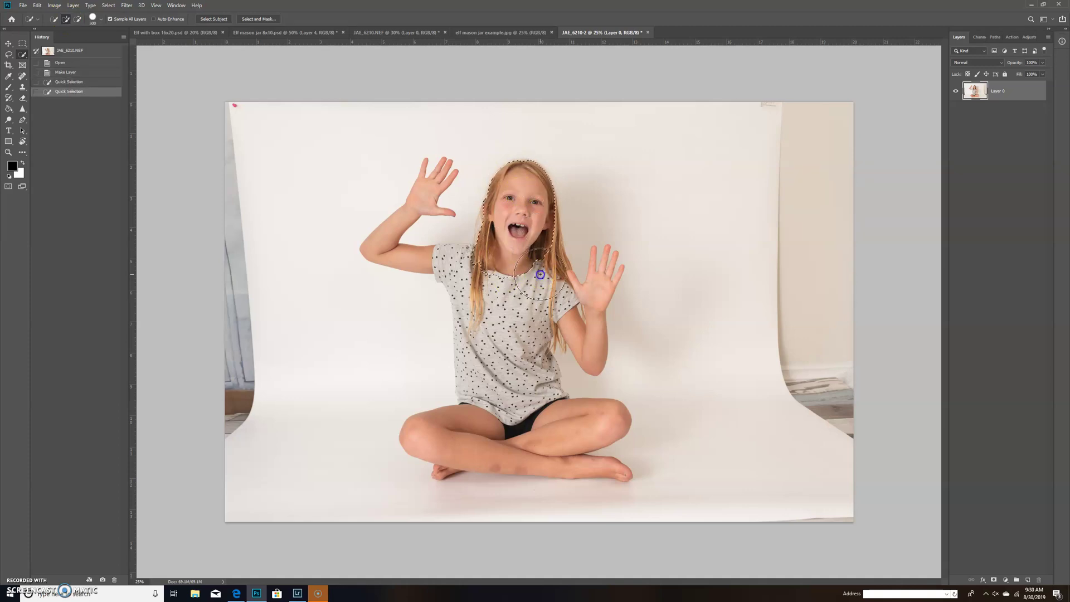
pyautogui.moveTo(462, 435)
pyautogui.mouseDown()
pyautogui.moveTo(501, 449)
pyautogui.moveTo(549, 429)
pyautogui.mouseUp()
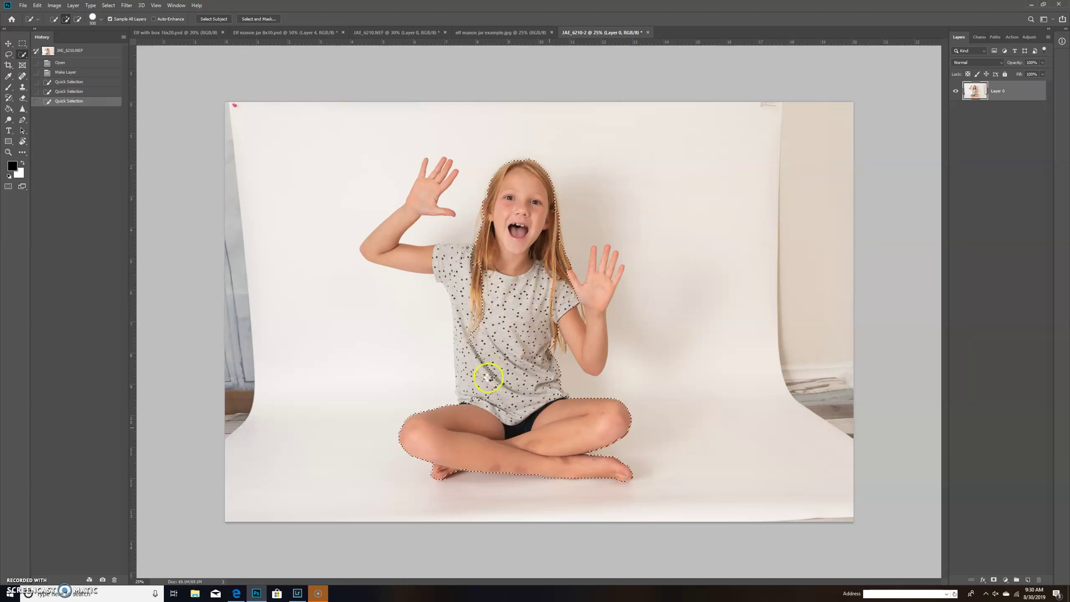
pyautogui.click(488, 382)
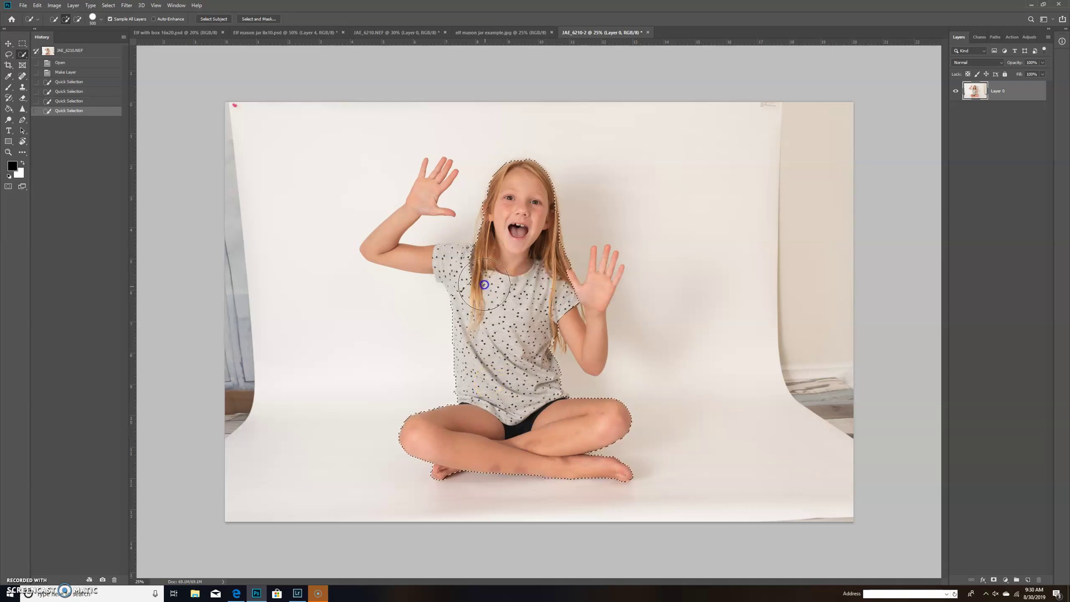
pyautogui.moveTo(484, 284); pyautogui.dragTo(465, 255)
pyautogui.click(563, 326)
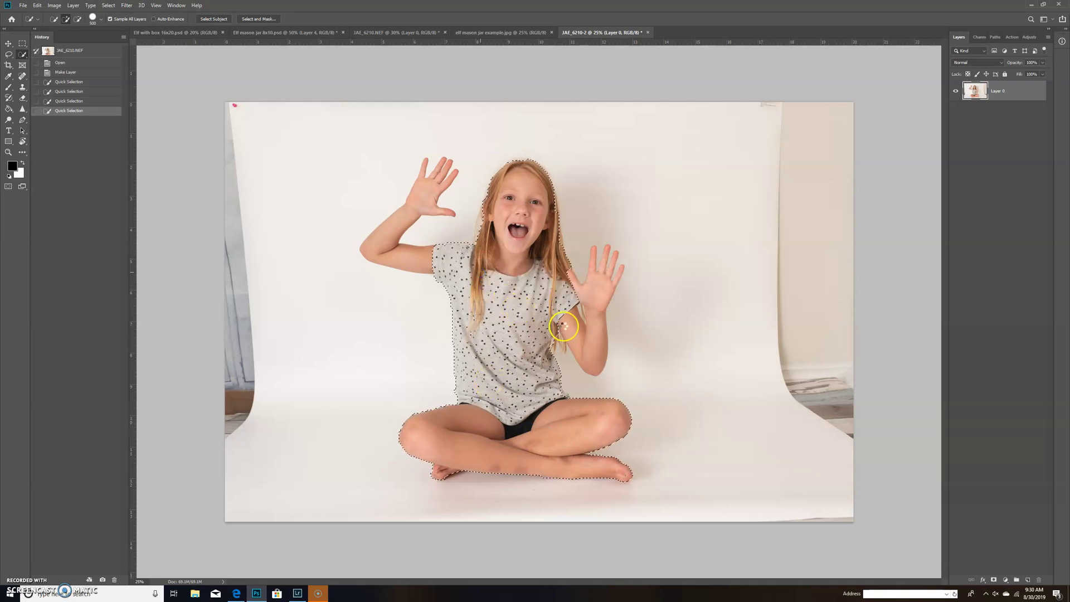
pyautogui.moveTo(564, 326); pyautogui.dragTo(559, 338)
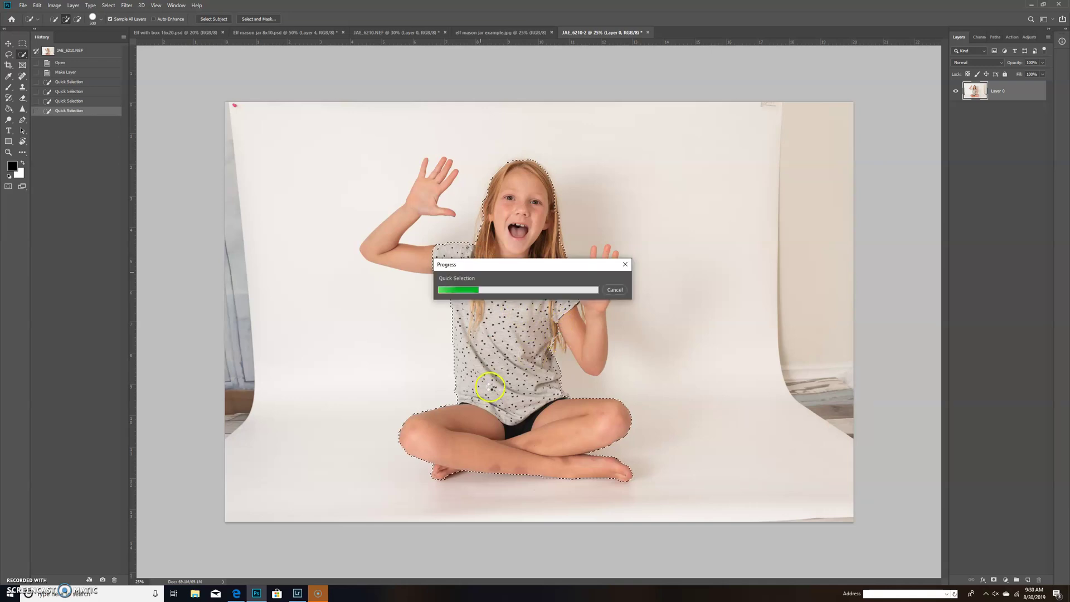
pyautogui.press('[')
pyautogui.press('[')
pyautogui.press('[')
pyautogui.press('[')
pyautogui.press('[')
pyautogui.press('[')
pyautogui.press('[')
pyautogui.press('[')
pyautogui.press('[')
pyautogui.press('[')
pyautogui.press('[')
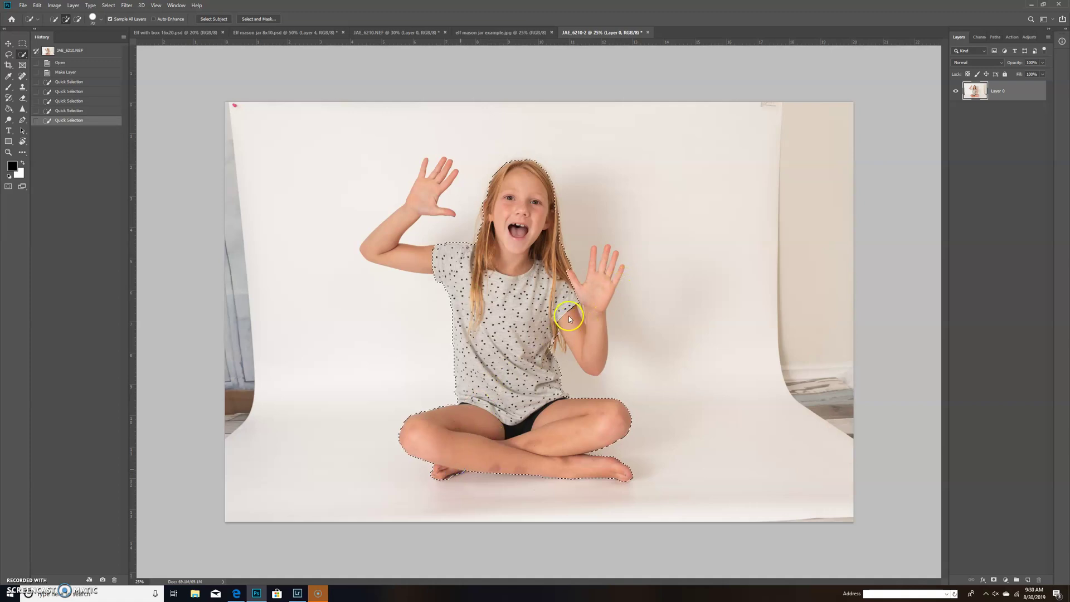
pyautogui.moveTo(568, 315)
pyautogui.mouseDown()
pyautogui.moveTo(593, 357)
pyautogui.moveTo(598, 282)
pyautogui.mouseUp()
pyautogui.click(425, 194)
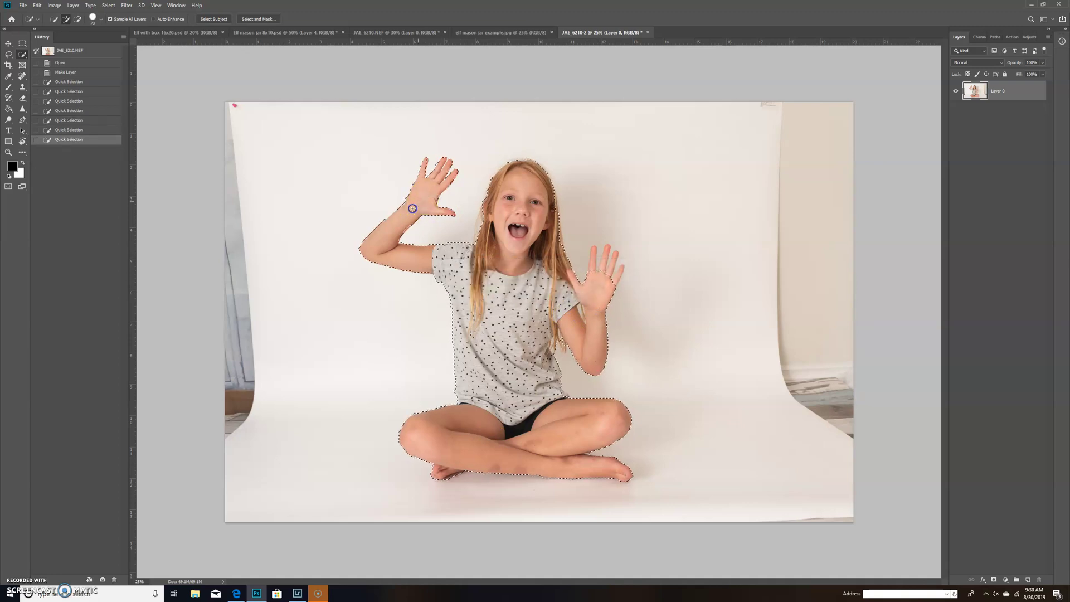
# Add the raised hands and their fingers to the selection with a smaller brush
pyautogui.click(406, 215)
pyautogui.press('[')
pyautogui.press('[')
pyautogui.press('[')
pyautogui.moveTo(597, 291); pyautogui.dragTo(596, 255)
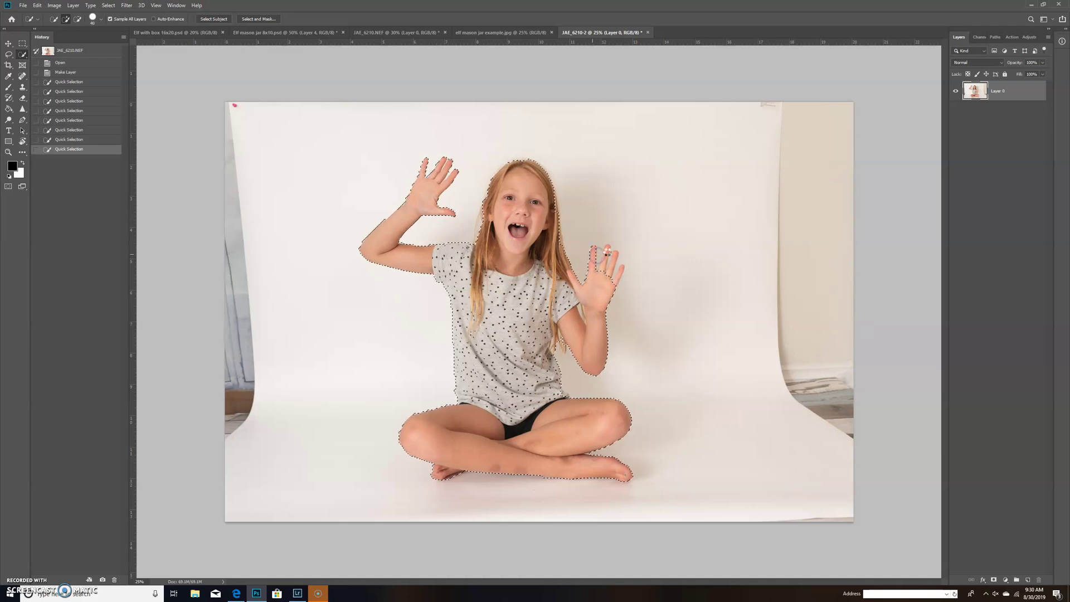
pyautogui.click(601, 250)
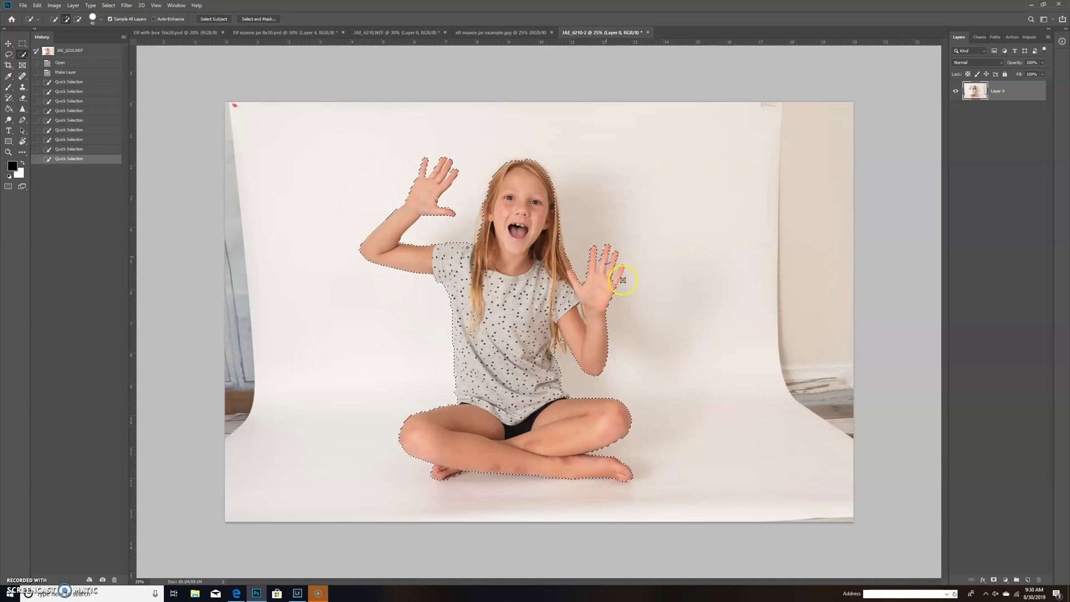
pyautogui.moveTo(611, 255); pyautogui.dragTo(606, 266)
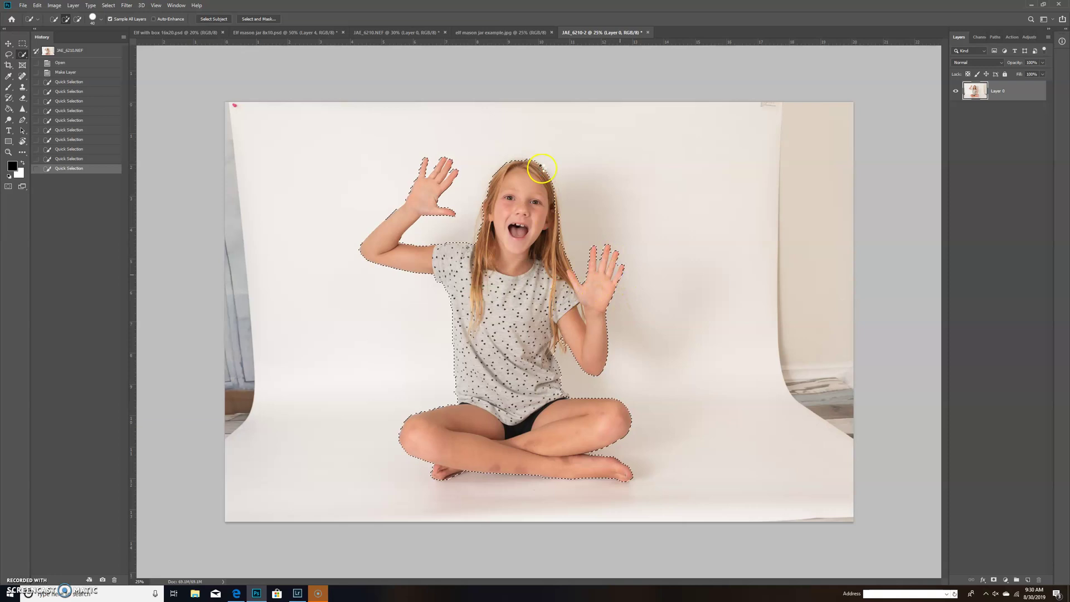
# Extend the selection along the hair beside the face and fill the gap near the shirt hem
pyautogui.click(557, 212)
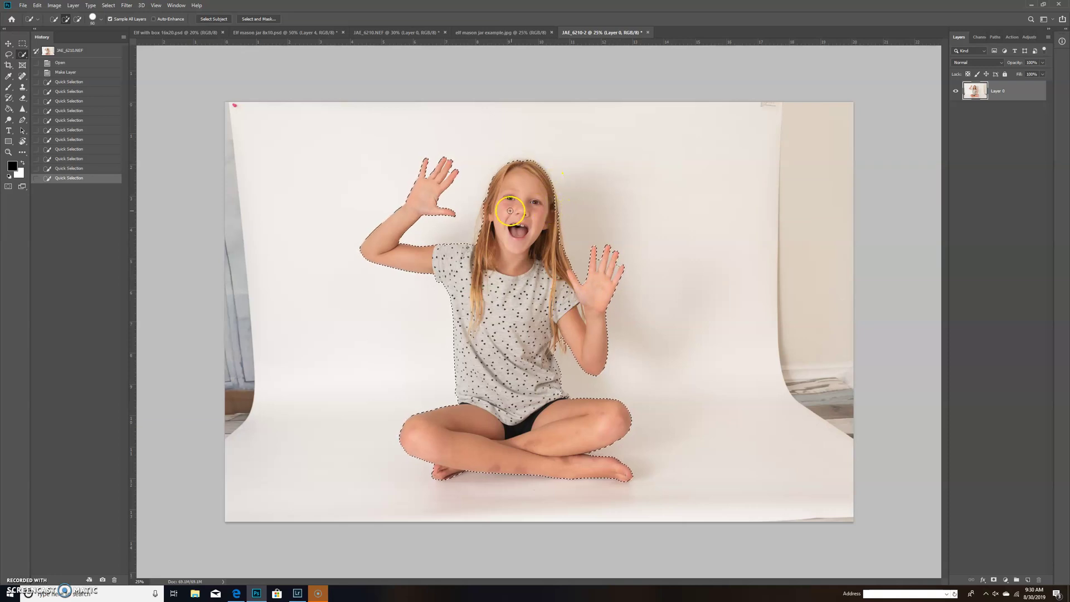
pyautogui.click(546, 201)
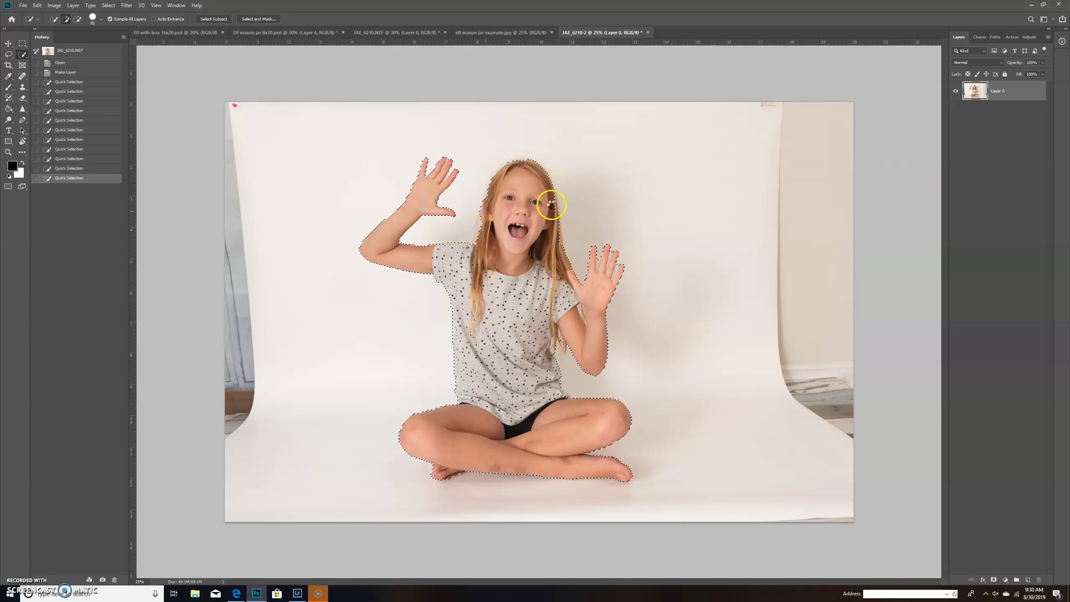
pyautogui.moveTo(553, 229); pyautogui.dragTo(557, 245)
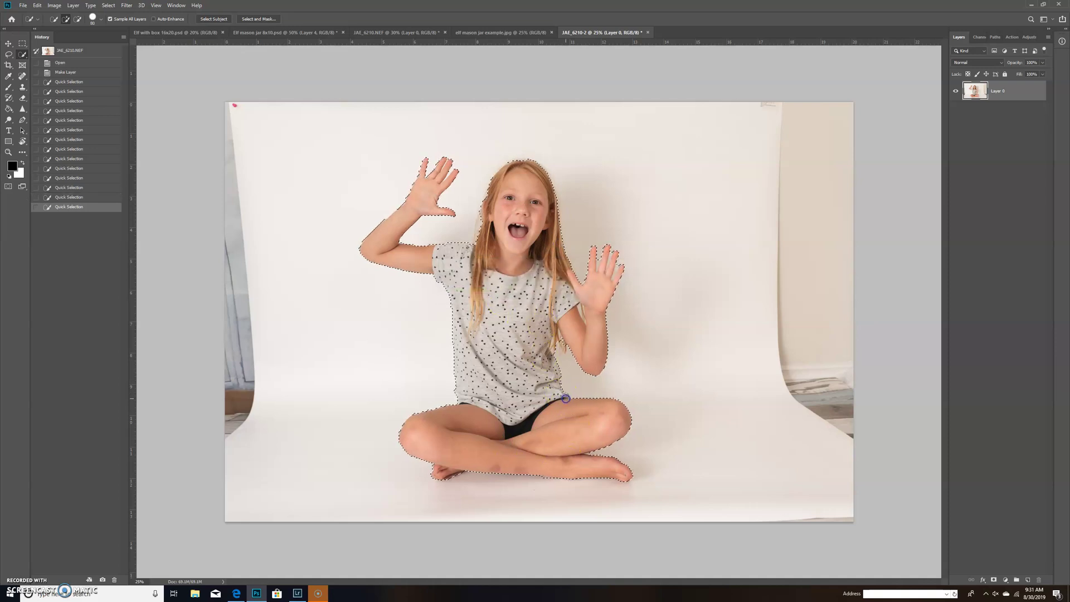
pyautogui.click(445, 225)
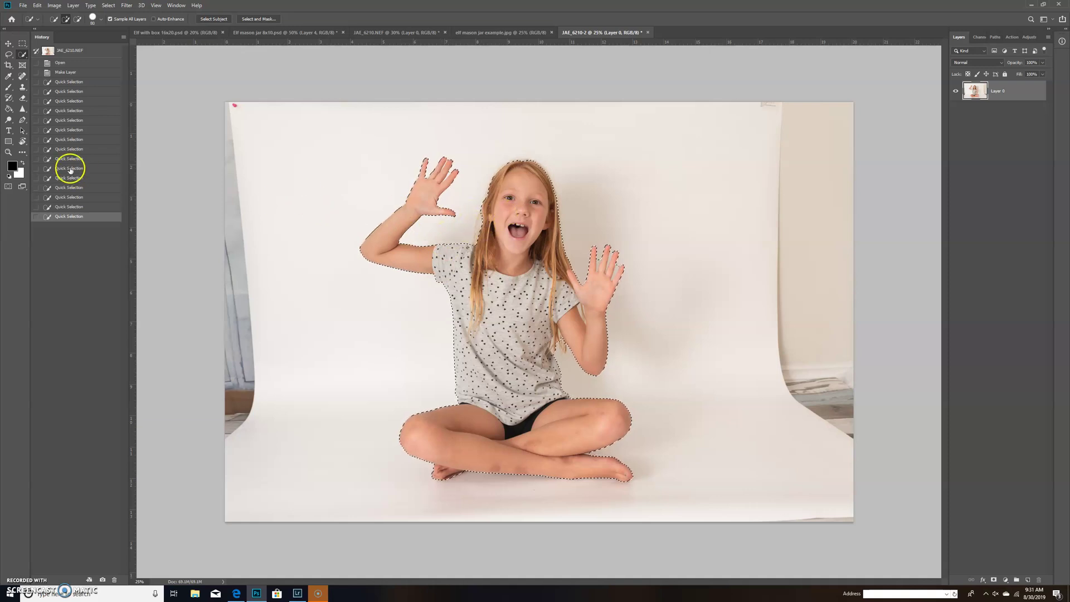
pyautogui.click(77, 19)
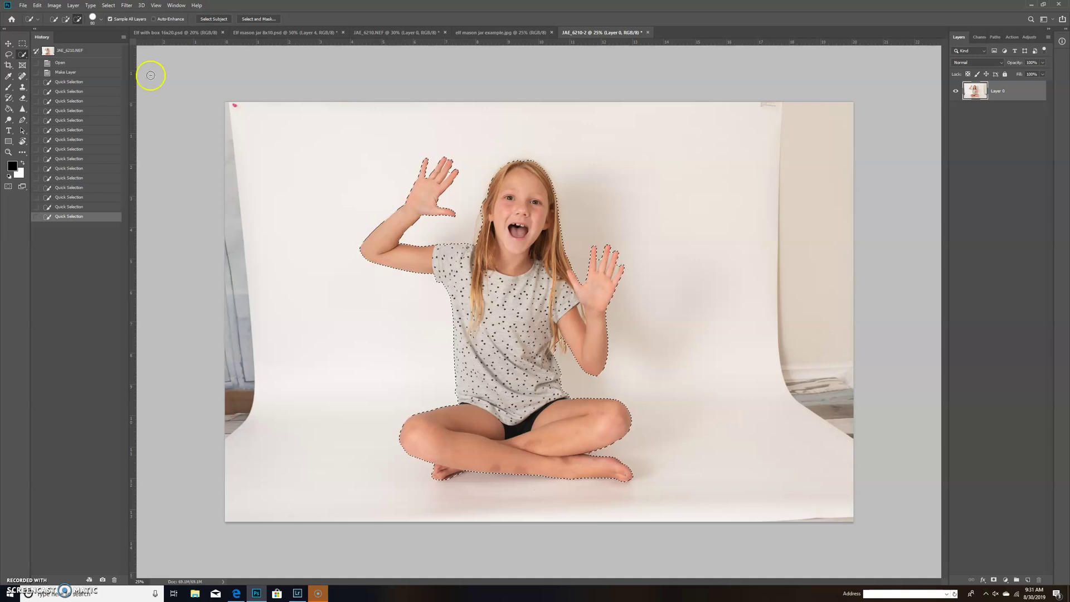
pyautogui.click(65, 19)
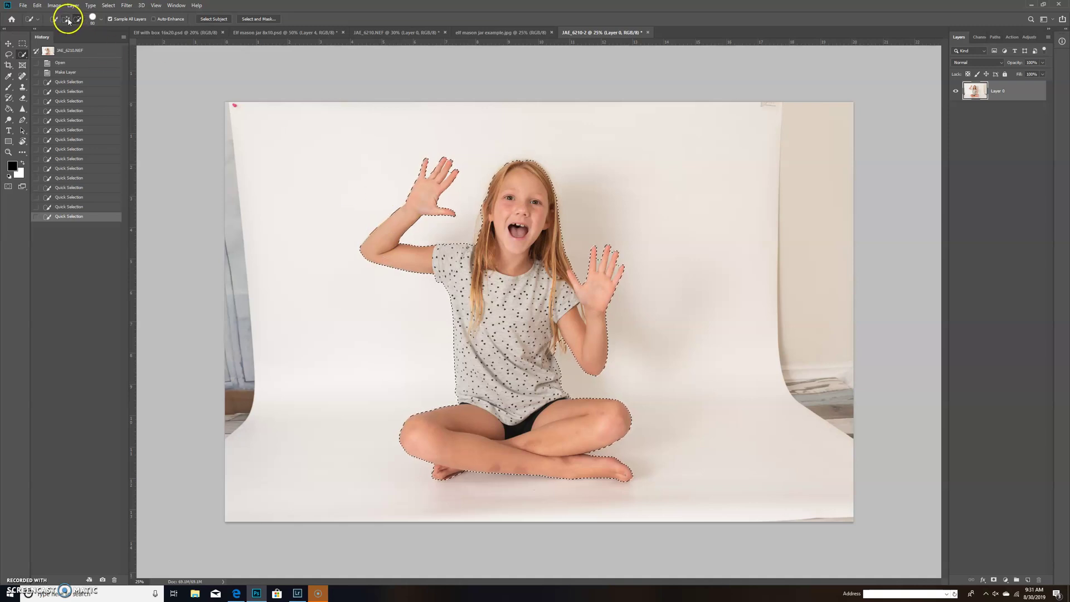
# In Select and Mask, output the selection as a New Layer with Layer Mask
pyautogui.click(263, 20)
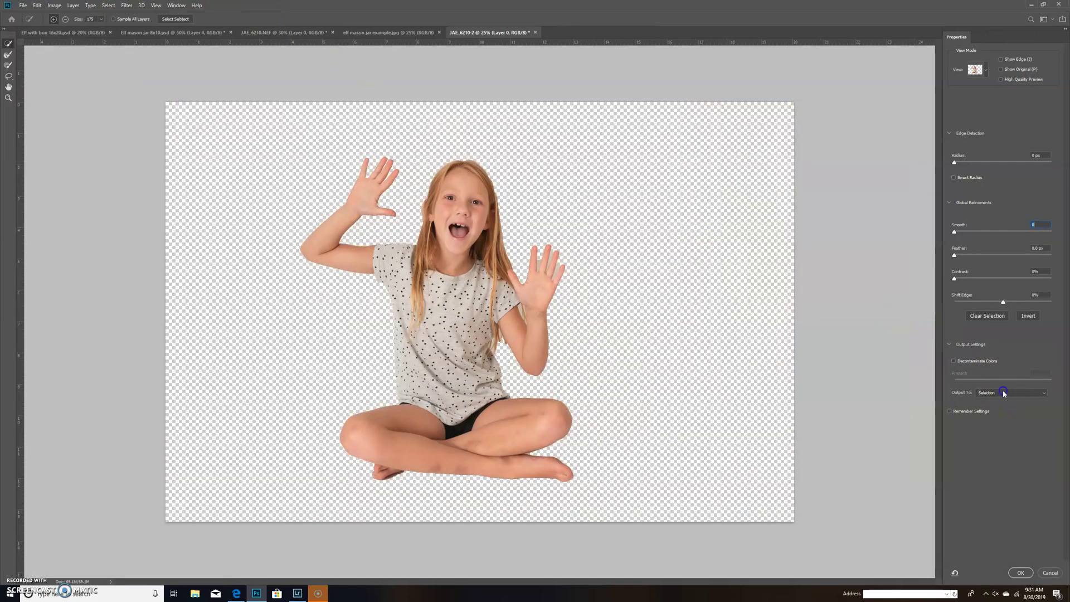
pyautogui.click(1001, 393)
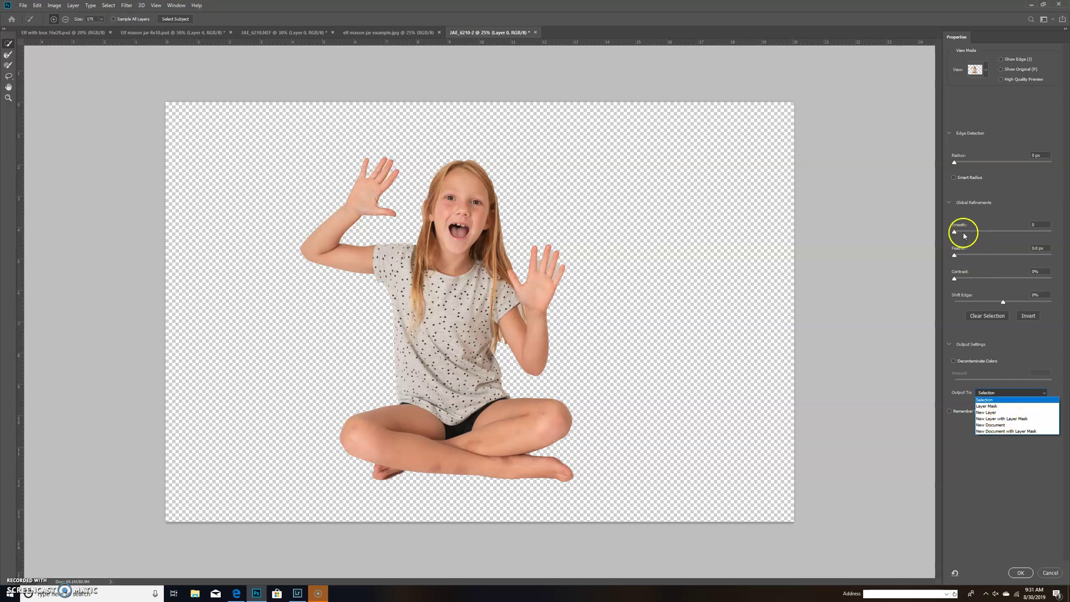
pyautogui.click(1009, 418)
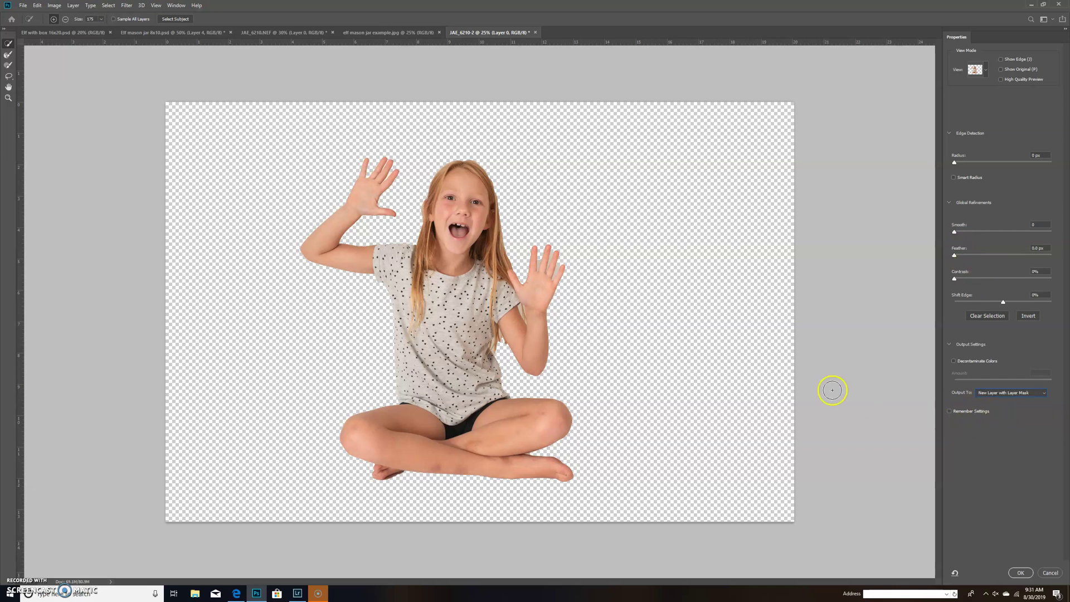
pyautogui.click(1020, 574)
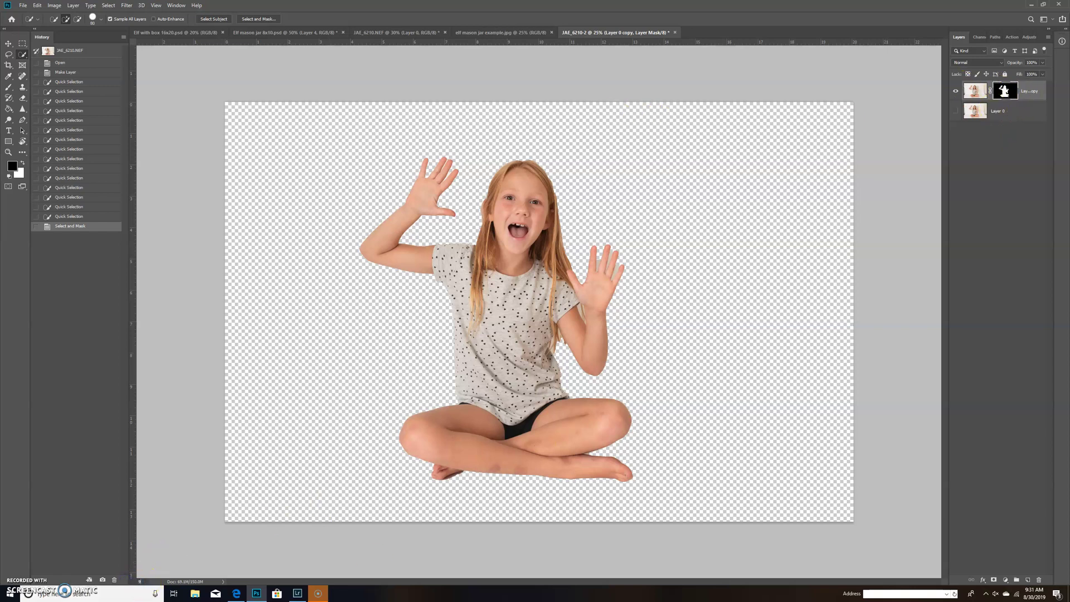
# Zoom in and paint the layer mask with a small brush between the raised hand's fingers
pyautogui.press('Return')
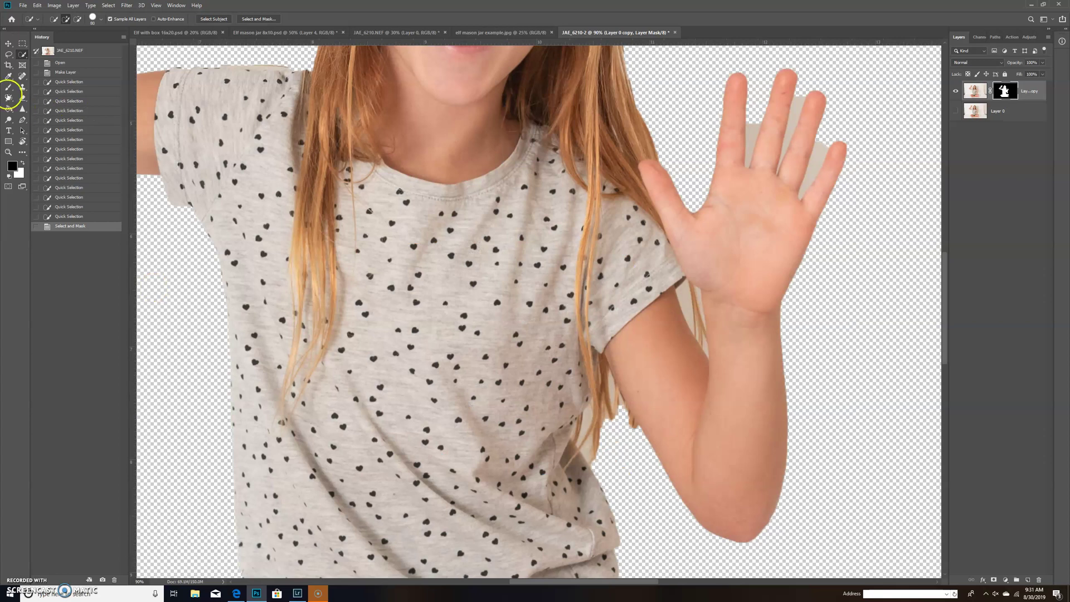
pyautogui.click(8, 87)
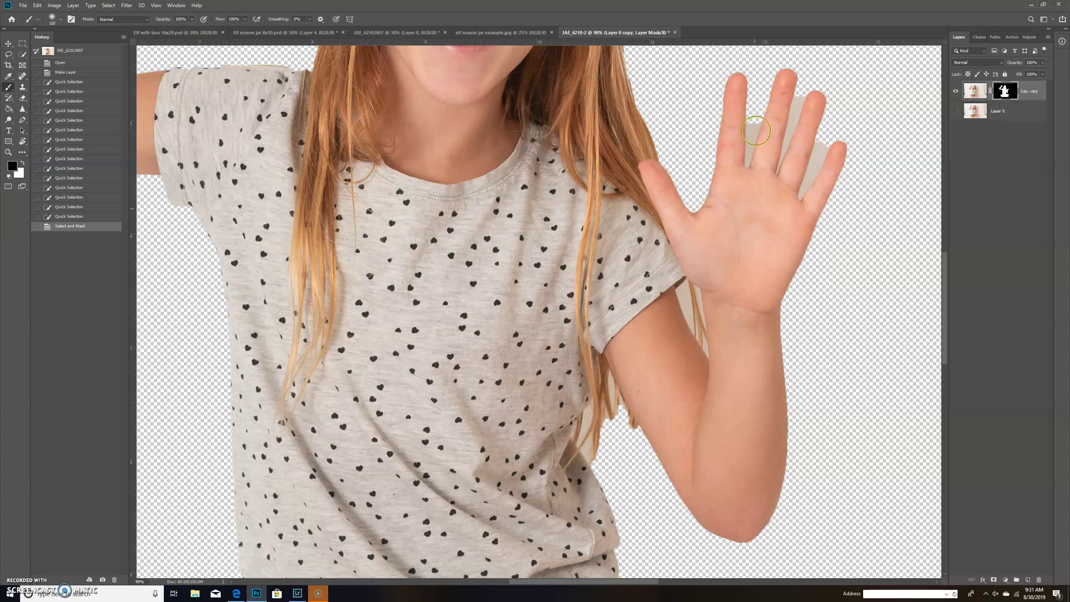
pyautogui.press('[')
pyautogui.press('[')
pyautogui.press('[')
pyautogui.press('[')
pyautogui.press('[')
pyautogui.click(753, 126)
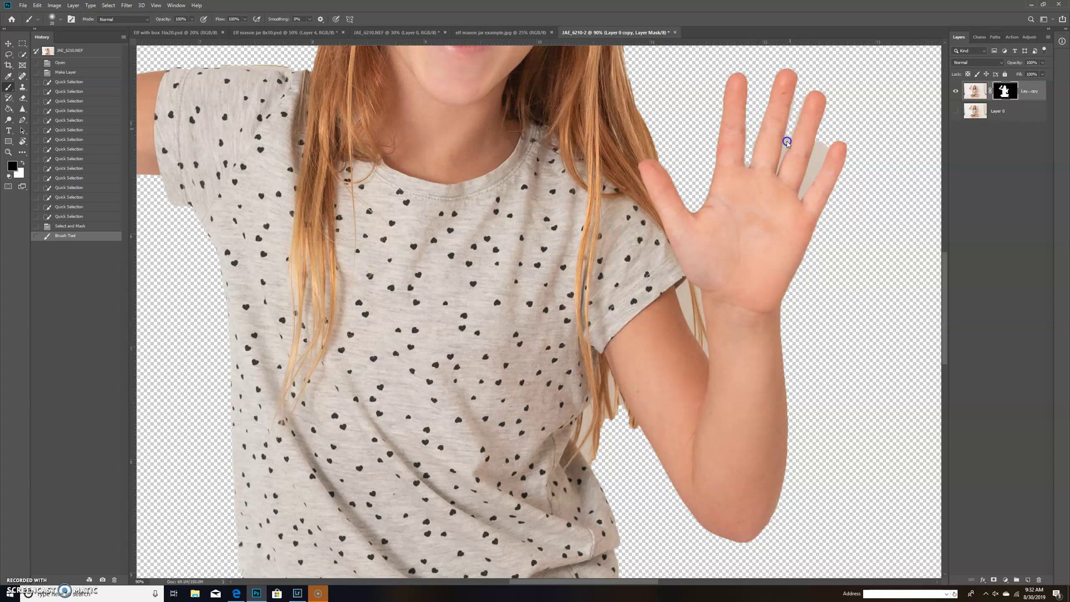
pyautogui.click(793, 118)
pyautogui.click(797, 125)
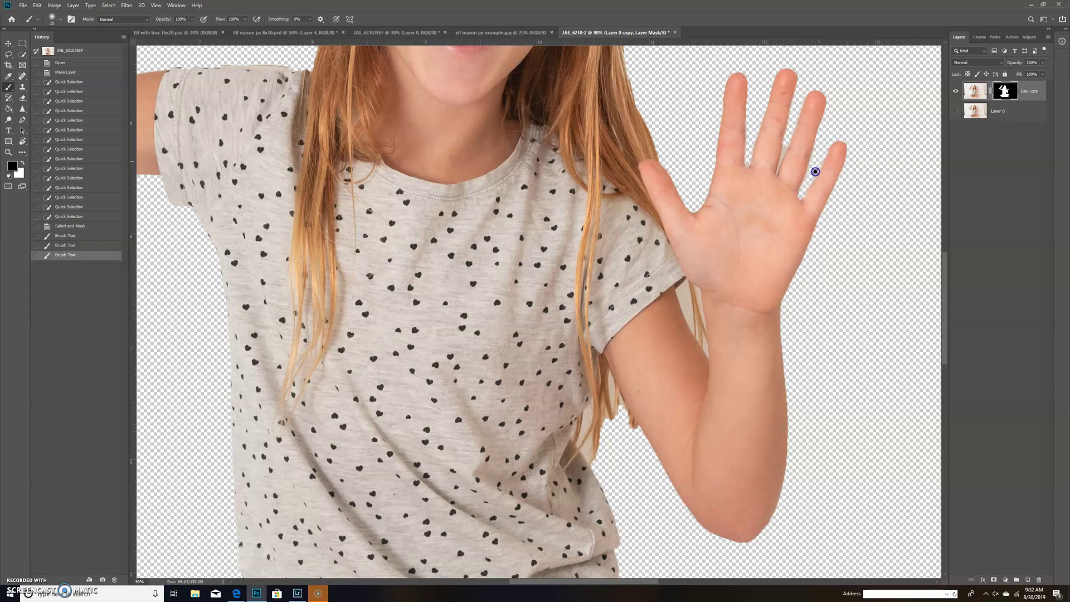
pyautogui.click(789, 146)
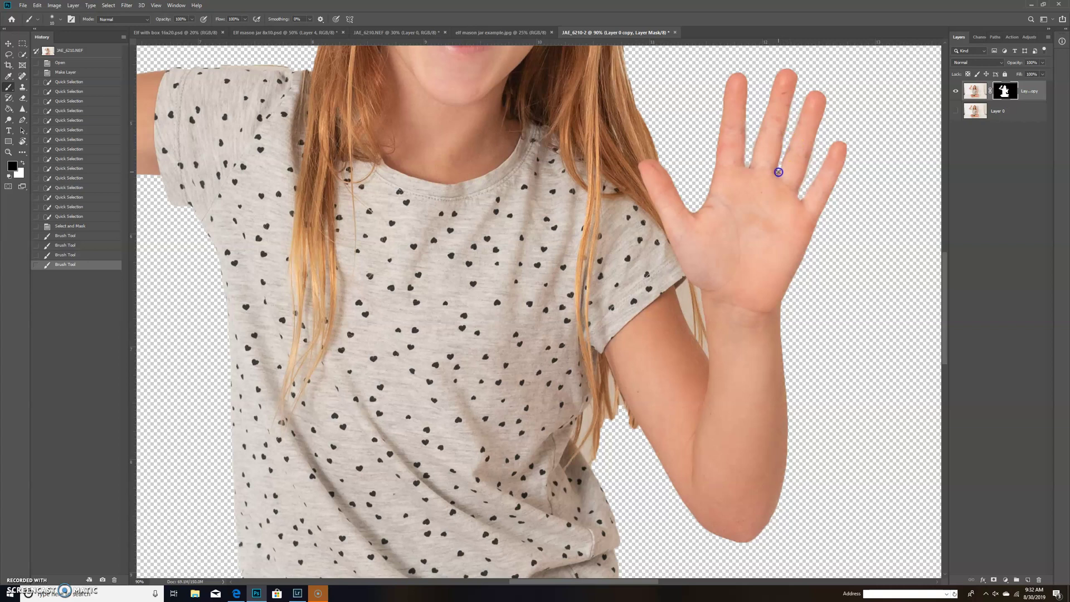
pyautogui.click(779, 172)
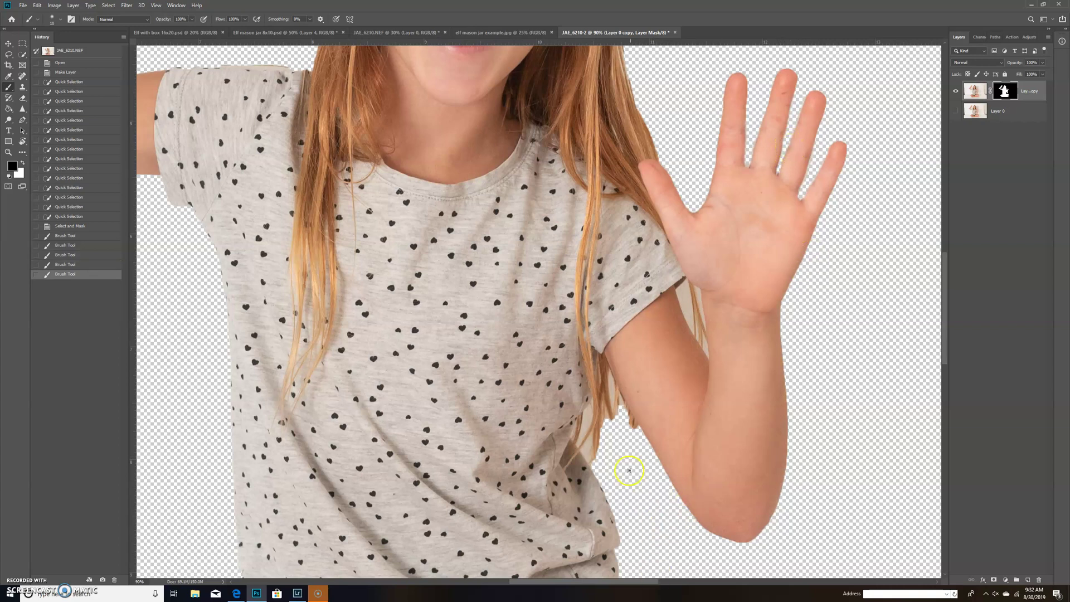
# Set the mask brush to 34% opacity and soften the sleeve crease and forearm edge
pyautogui.press(']')
pyautogui.press(']')
pyautogui.press(']')
pyautogui.moveTo(681, 292); pyautogui.dragTo(685, 287)
pyautogui.click(192, 19)
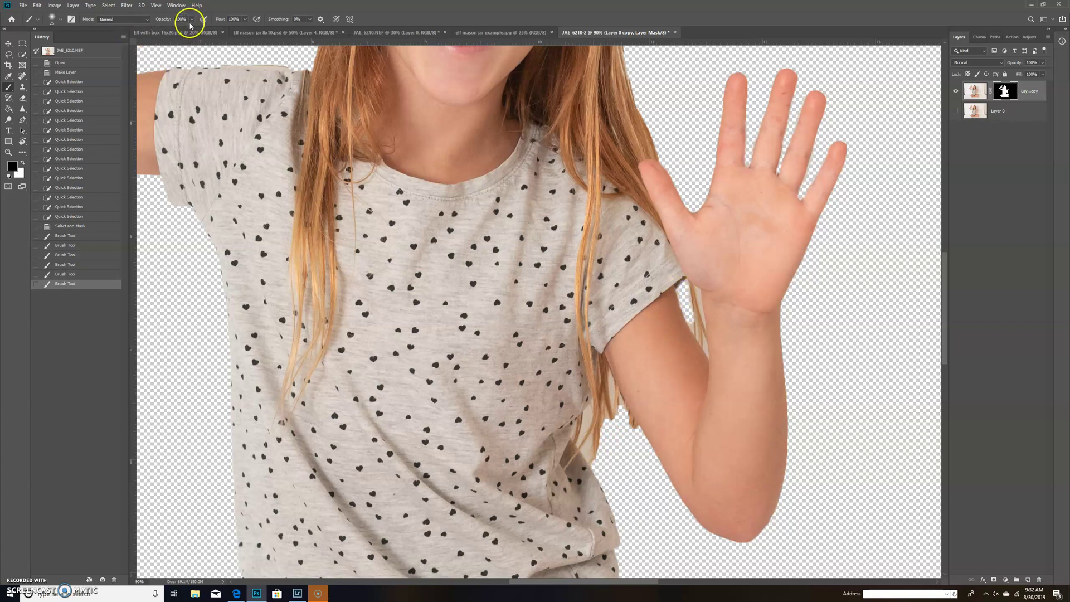
pyautogui.click(163, 29)
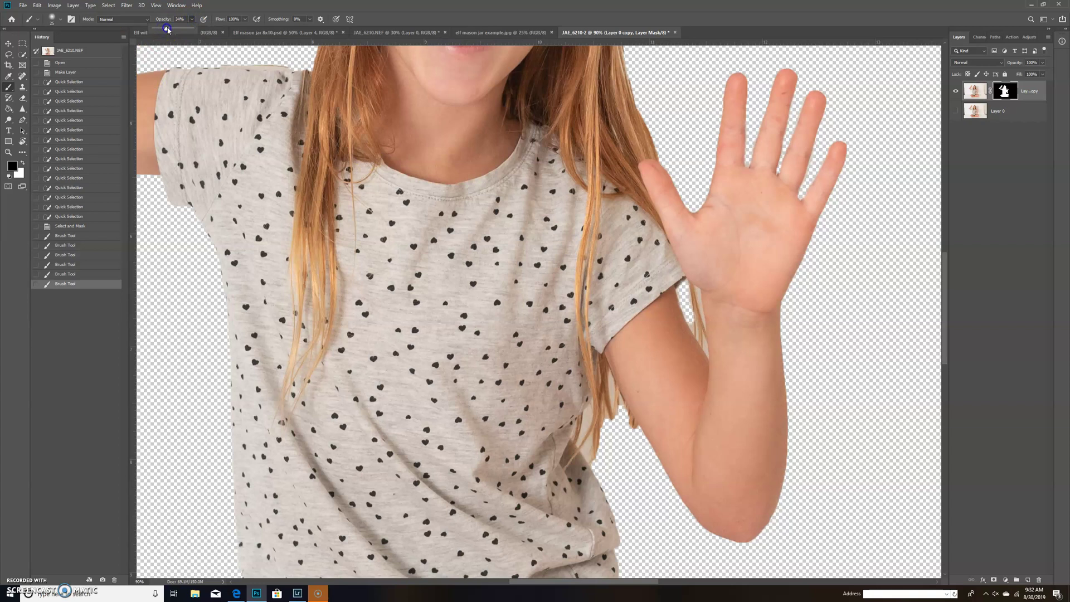
pyautogui.click(700, 293)
pyautogui.click(695, 293)
pyautogui.moveTo(699, 328); pyautogui.dragTo(702, 341)
pyautogui.click(692, 324)
# Soften the hair edge beside the raised arm with light mask strokes
pyautogui.click(593, 453)
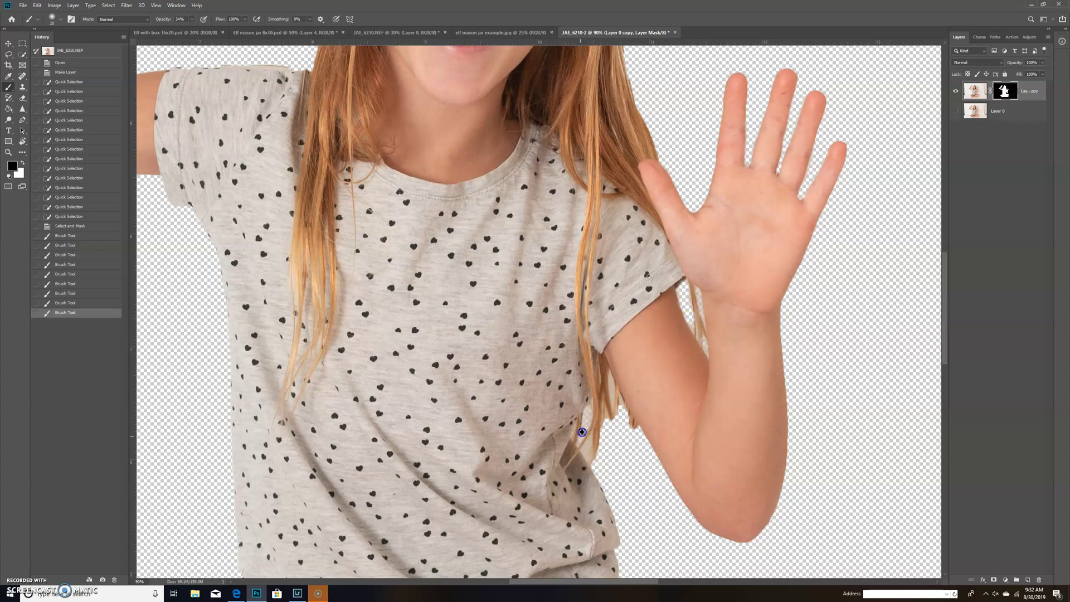
pyautogui.click(579, 442)
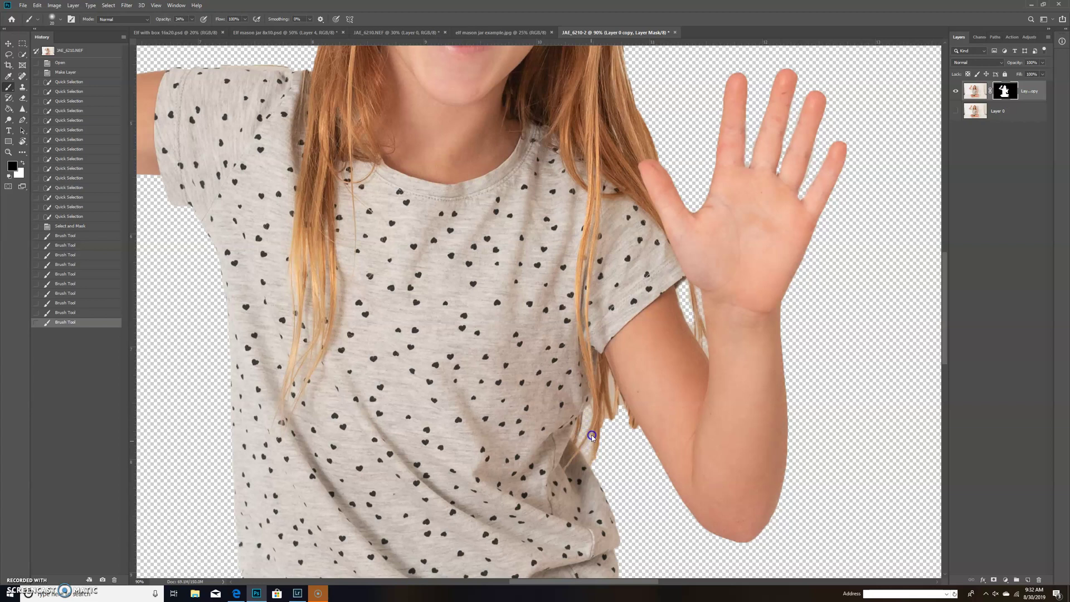
pyautogui.click(590, 452)
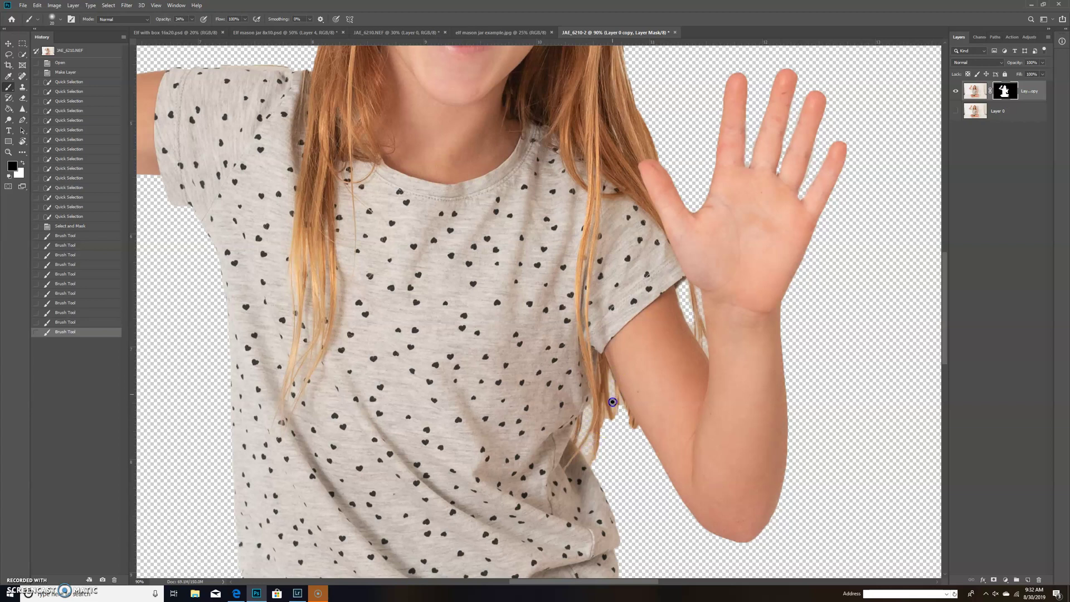
pyautogui.click(612, 405)
pyautogui.click(611, 399)
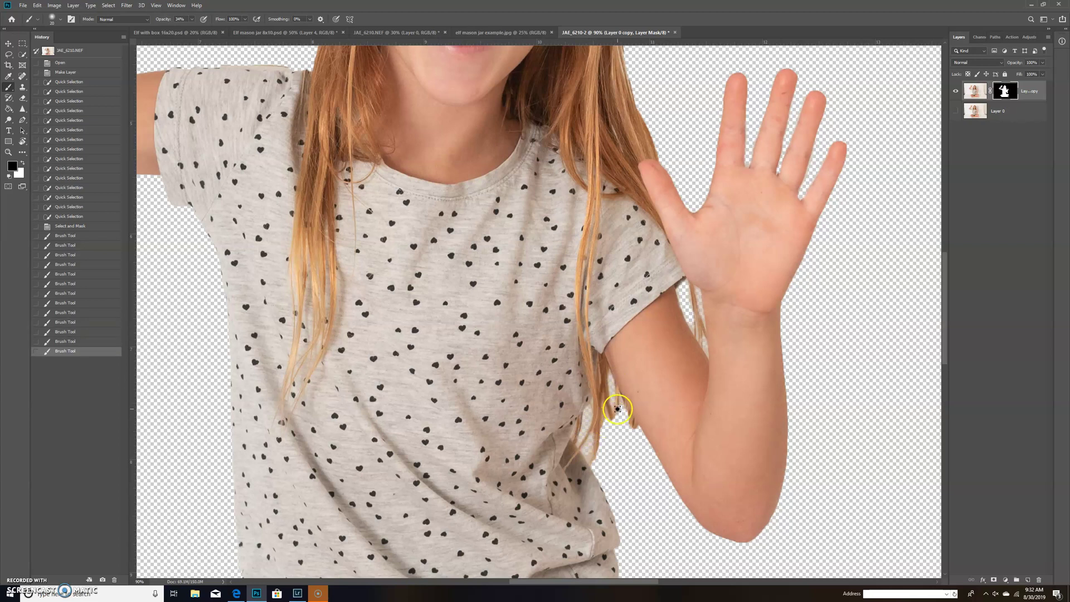
pyautogui.click(607, 414)
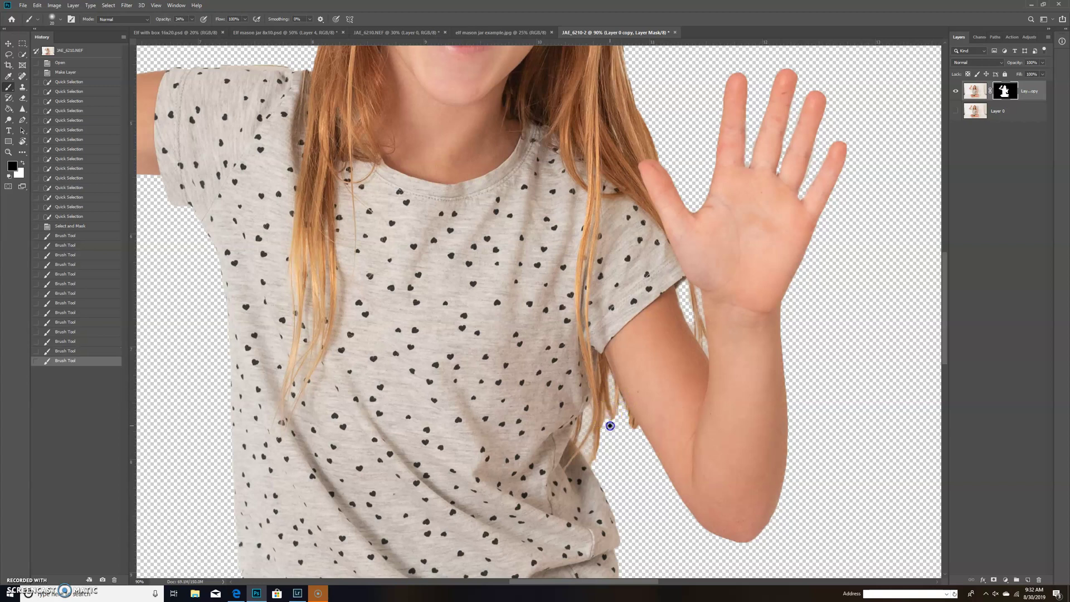
pyautogui.click(610, 423)
pyautogui.click(613, 426)
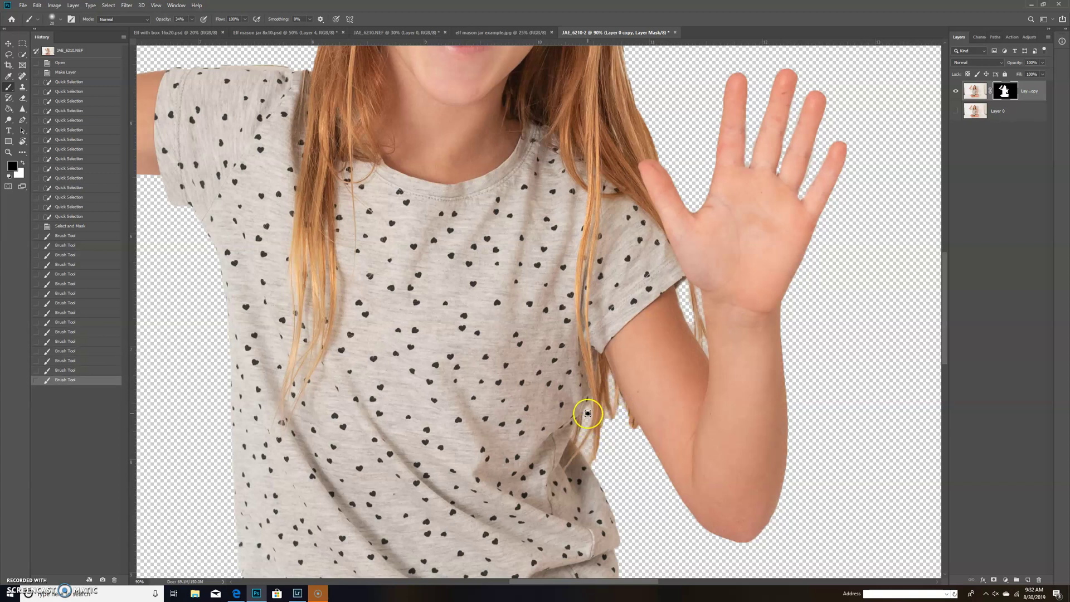
pyautogui.click(584, 435)
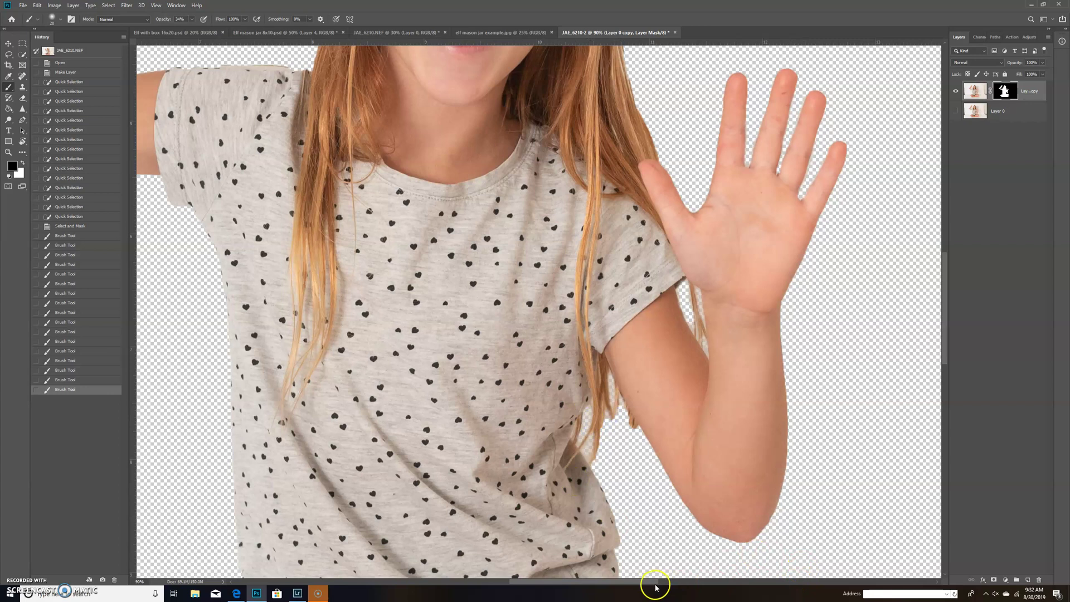
pyautogui.moveTo(651, 584); pyautogui.dragTo(623, 583)
pyautogui.scroll(10, 457, 271)
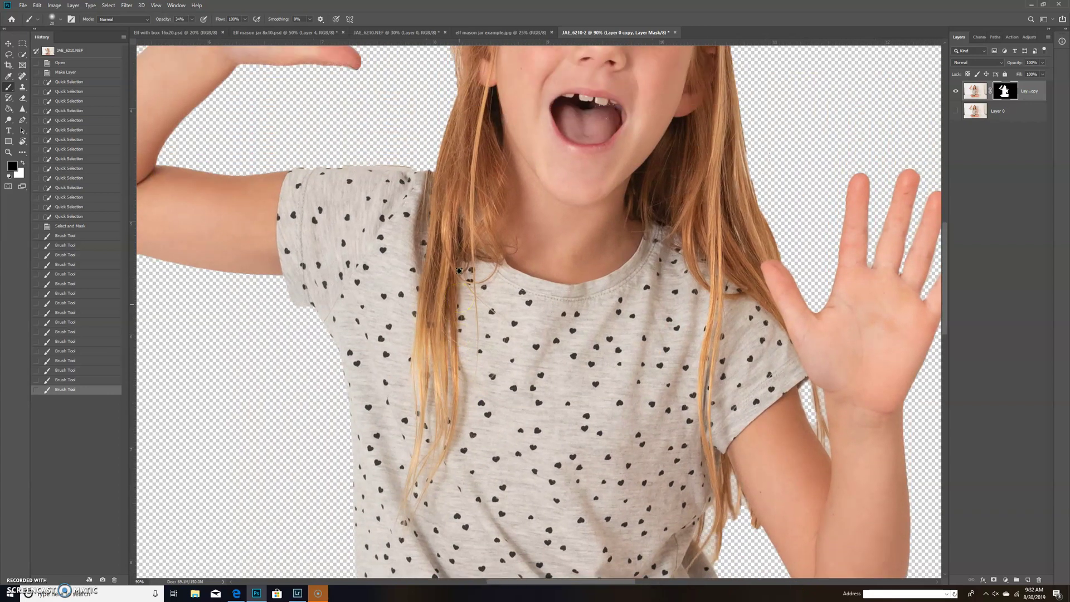
pyautogui.scroll(5, 458, 269)
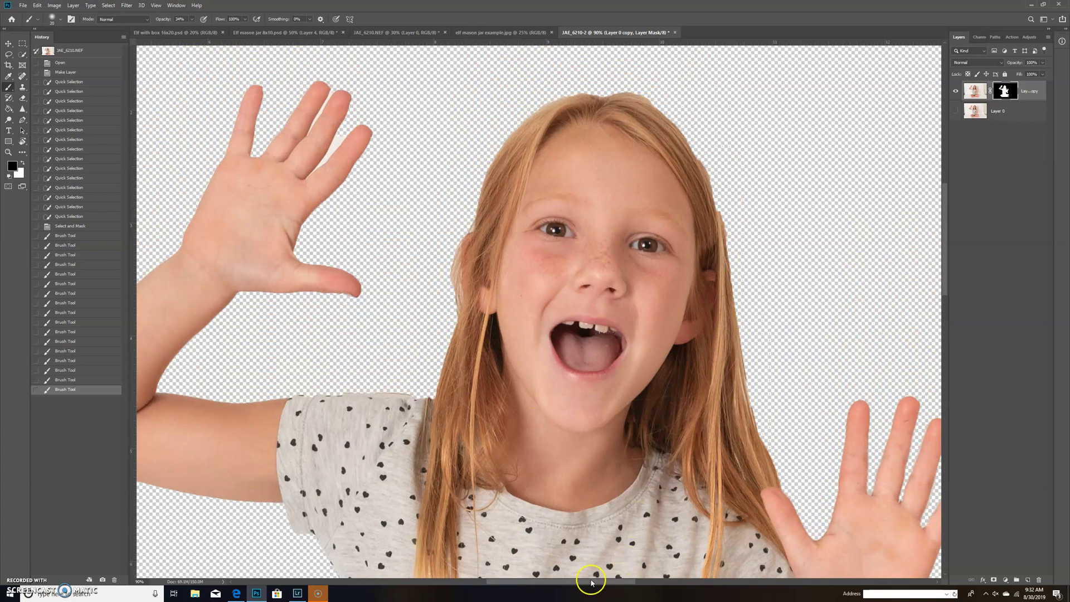
pyautogui.moveTo(587, 582); pyautogui.dragTo(575, 582)
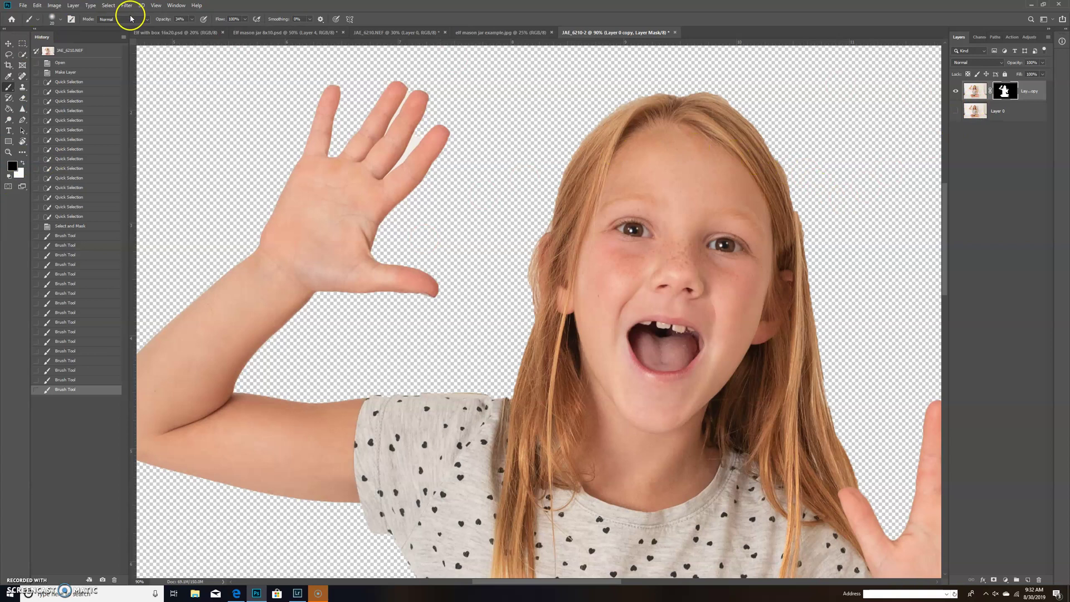
# Raise brush opacity to 100% and mask out the background between the raised fingers
pyautogui.click(192, 19)
pyautogui.moveTo(191, 28); pyautogui.dragTo(225, 29)
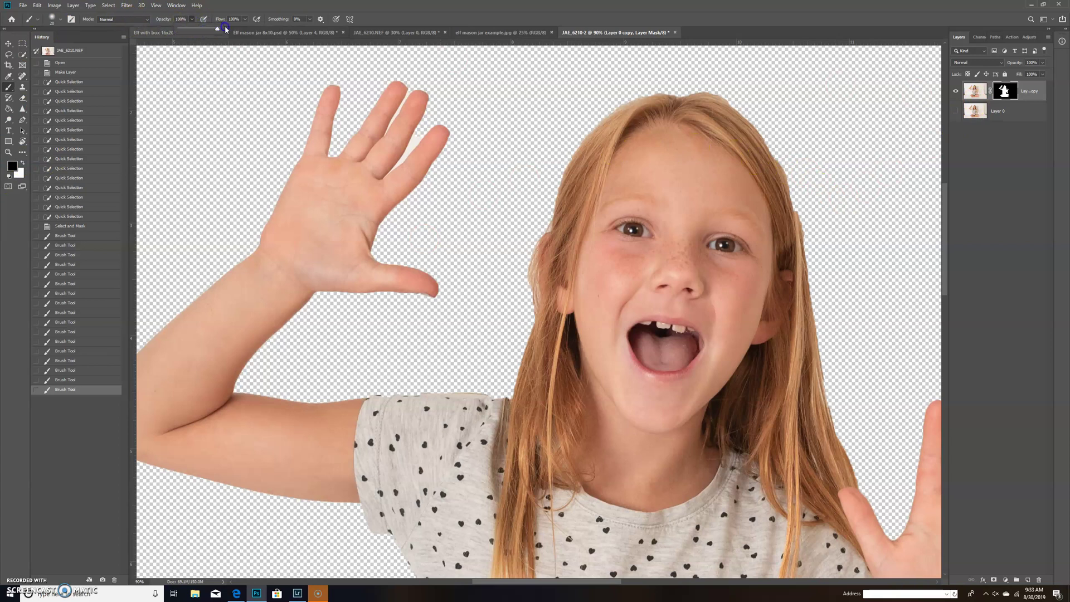
pyautogui.moveTo(417, 108); pyautogui.dragTo(416, 139)
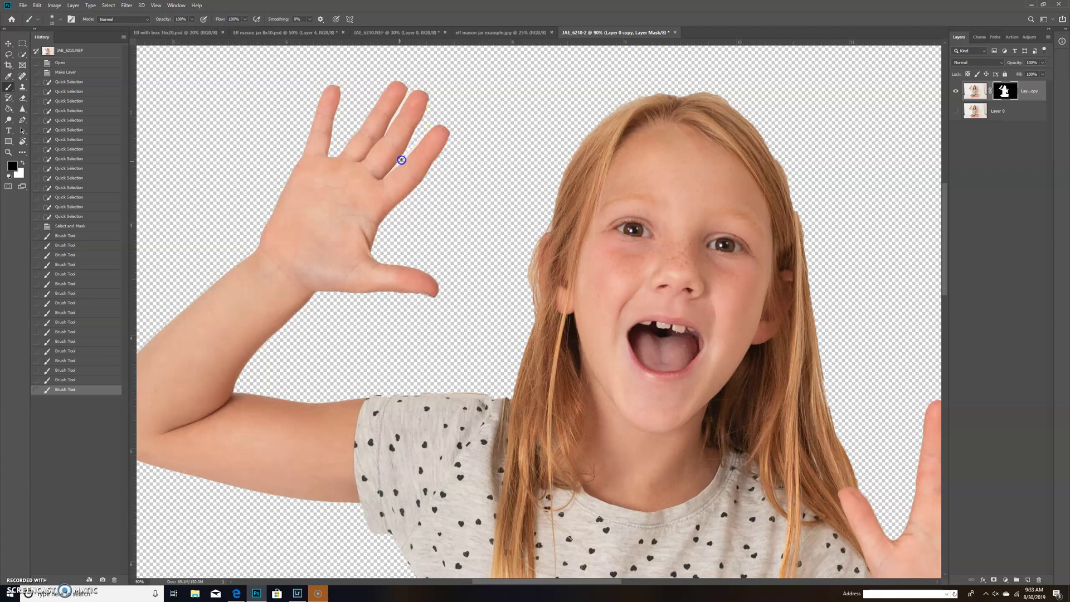
pyautogui.moveTo(415, 148)
pyautogui.mouseDown()
pyautogui.moveTo(390, 115)
pyautogui.moveTo(390, 126)
pyautogui.mouseUp()
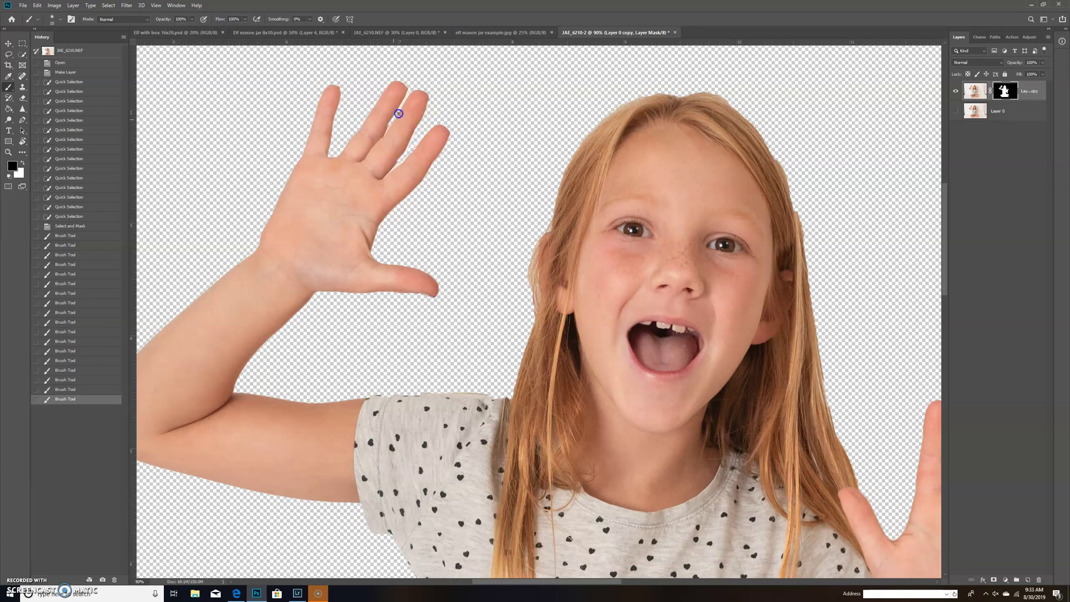
pyautogui.moveTo(410, 89); pyautogui.dragTo(420, 201)
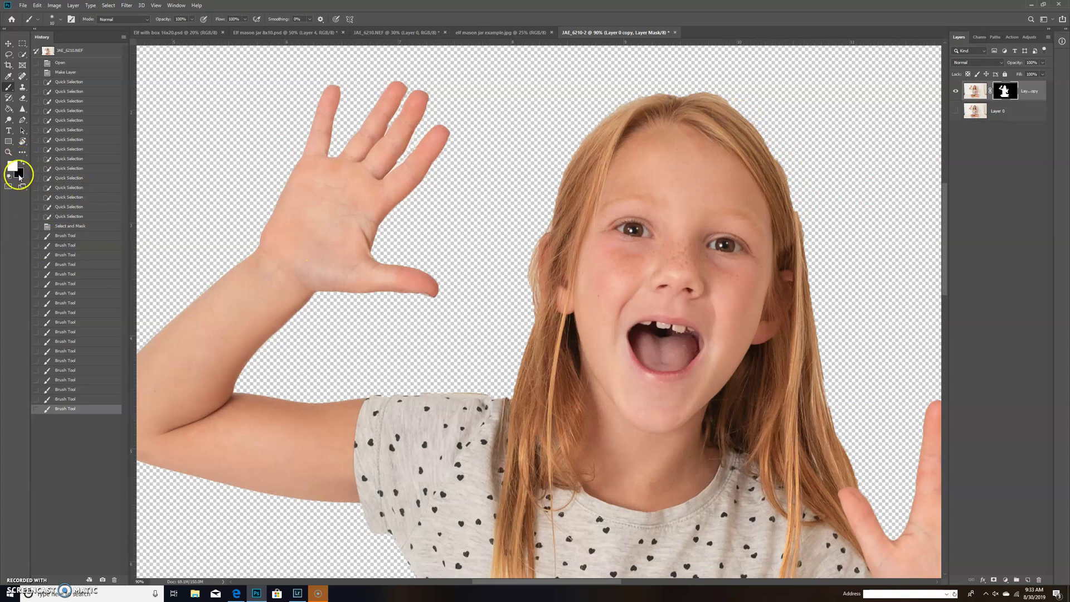
# Enlarge the brush to 15, paint the hair beside the head back, and fit the image
pyautogui.press(']')
pyautogui.press(']')
pyautogui.press(']')
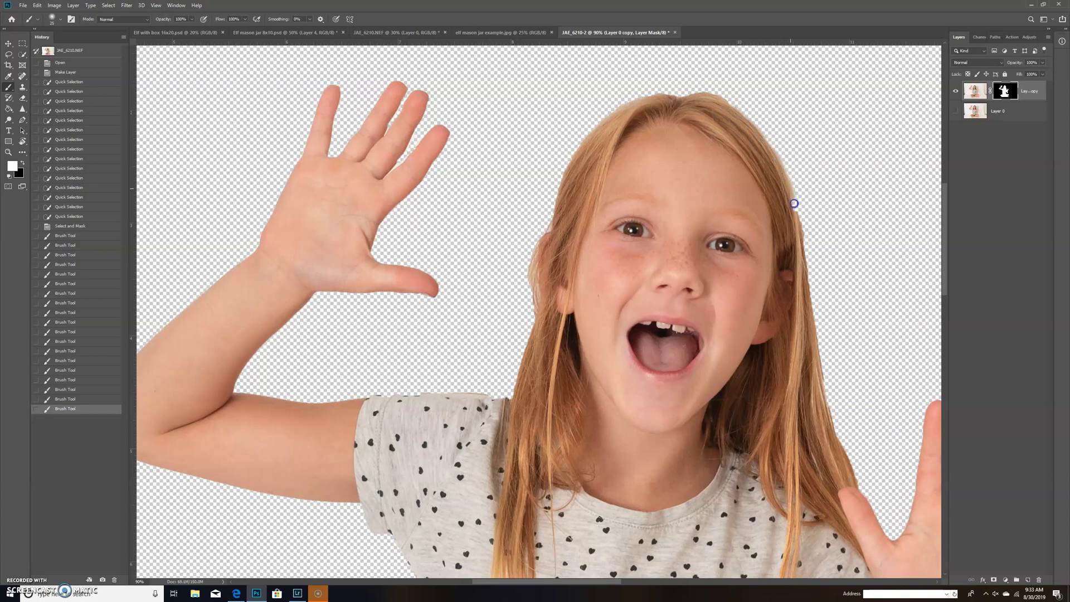
pyautogui.click(790, 292)
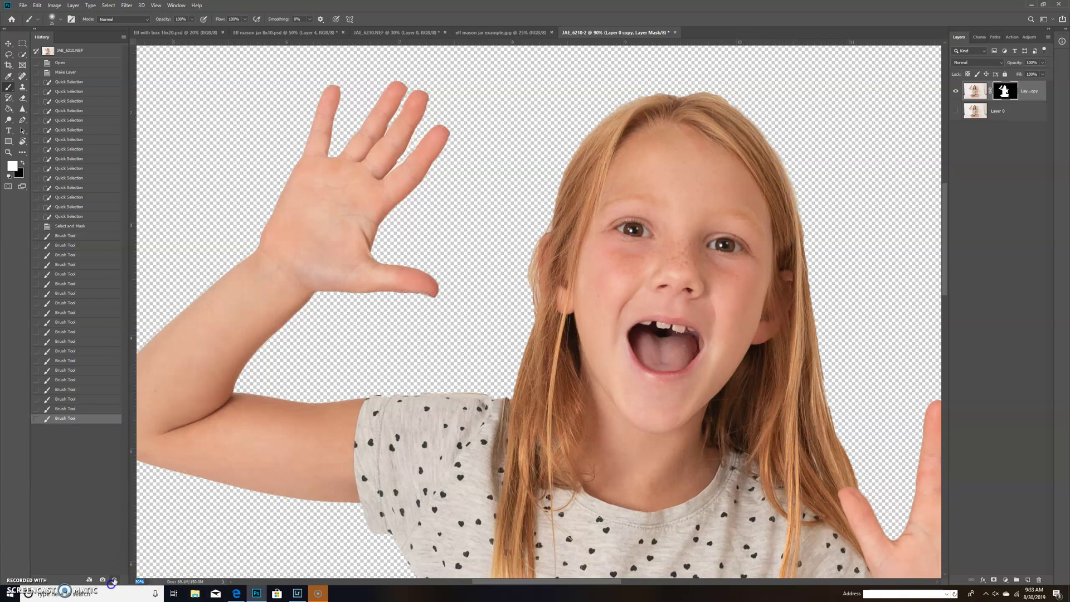
pyautogui.press('Return')
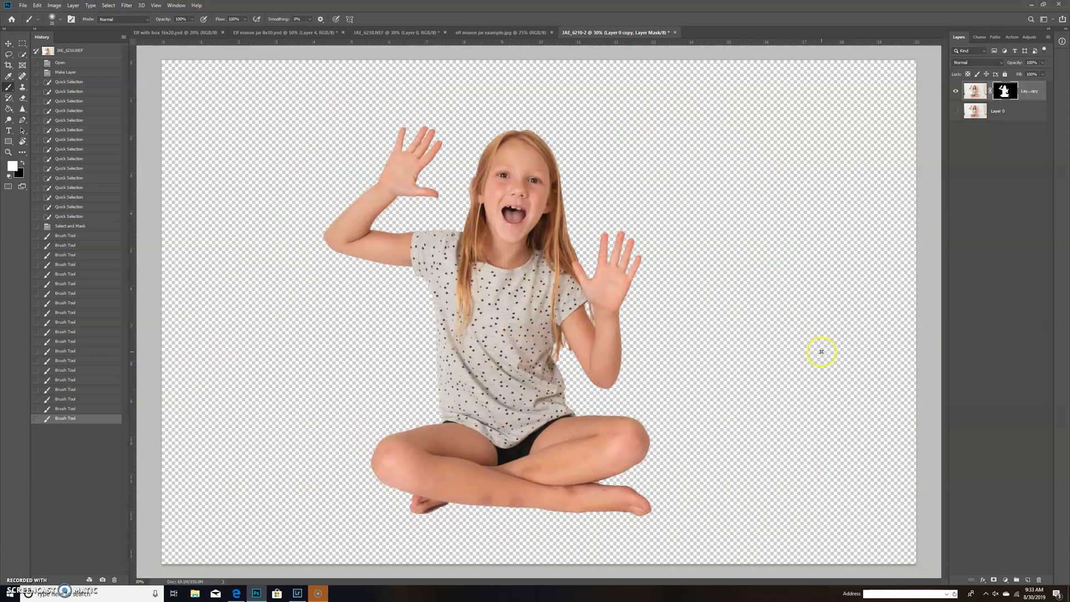
# Free-transform the girl's layer to about 45% and move her into the lower-right corner
pyautogui.click(975, 90)
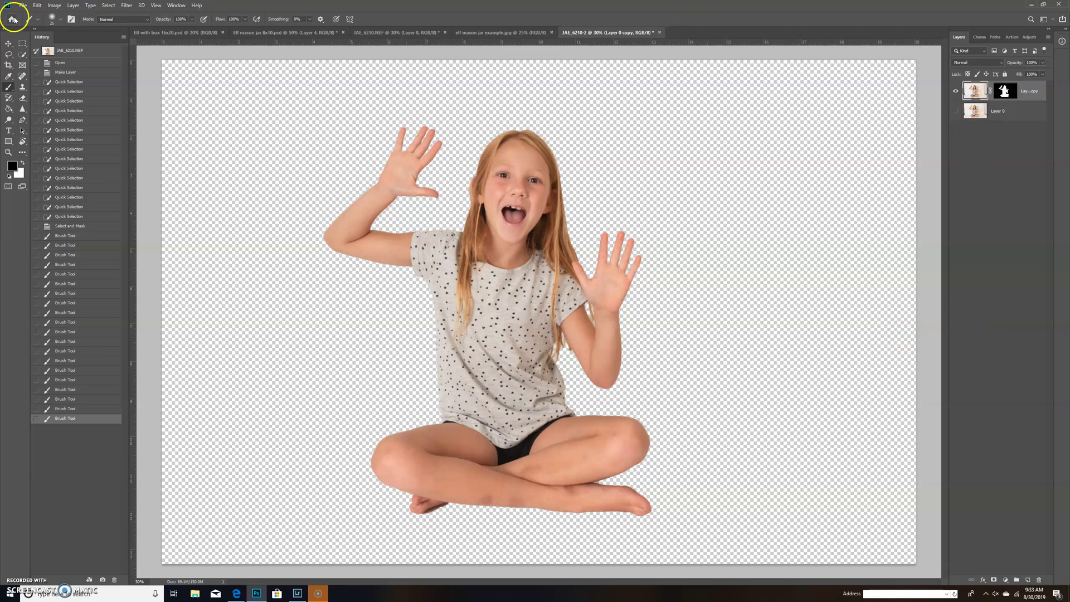
pyautogui.click(36, 5)
pyautogui.click(78, 187)
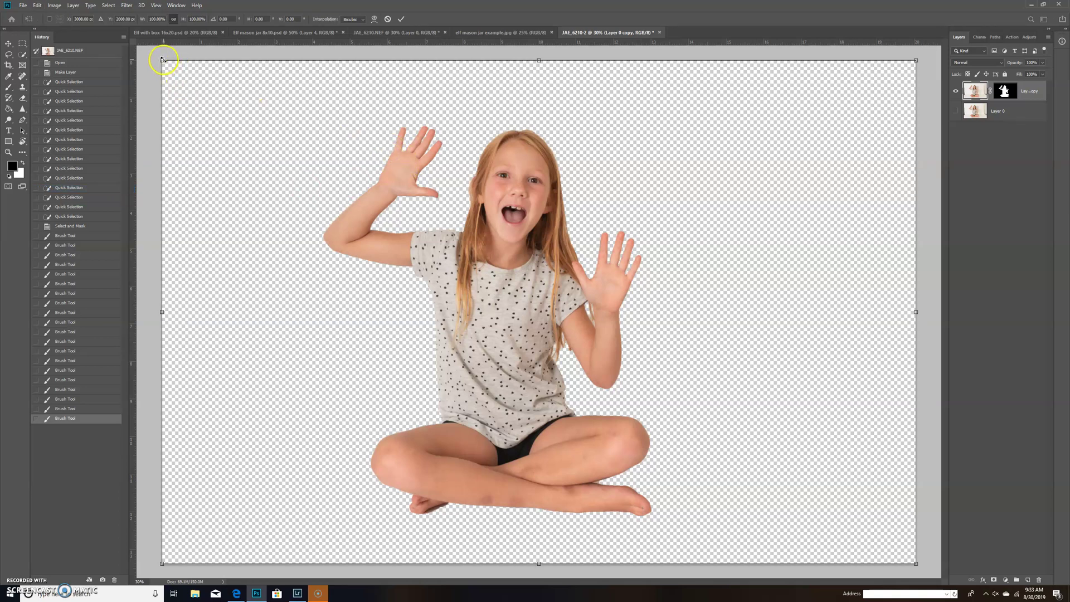
pyautogui.moveTo(164, 60); pyautogui.dragTo(492, 243)
pyautogui.moveTo(570, 297); pyautogui.dragTo(594, 316)
pyautogui.press('Return')
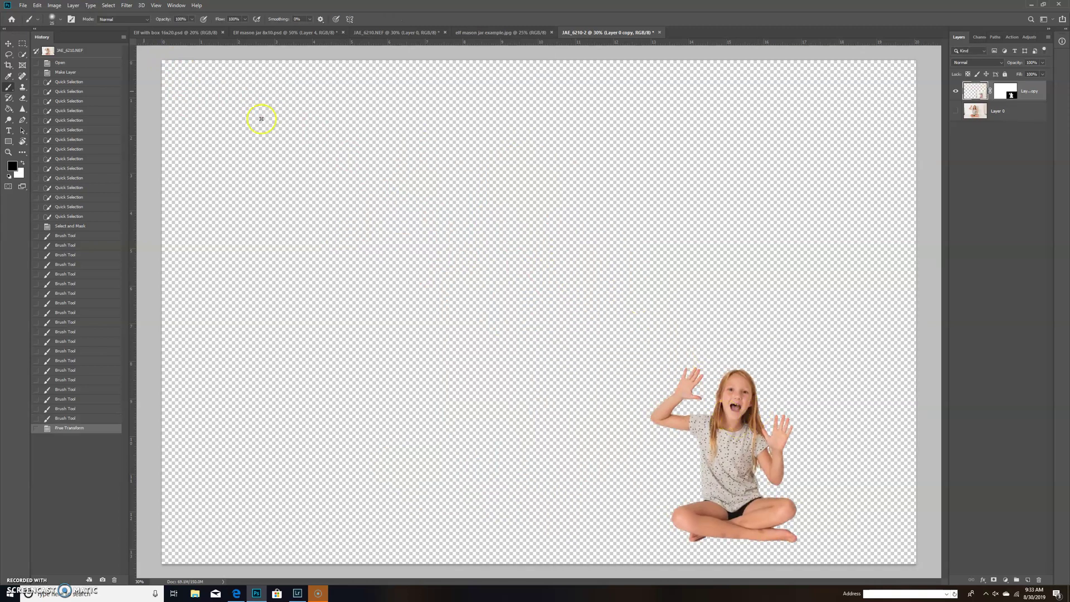
pyautogui.click(8, 42)
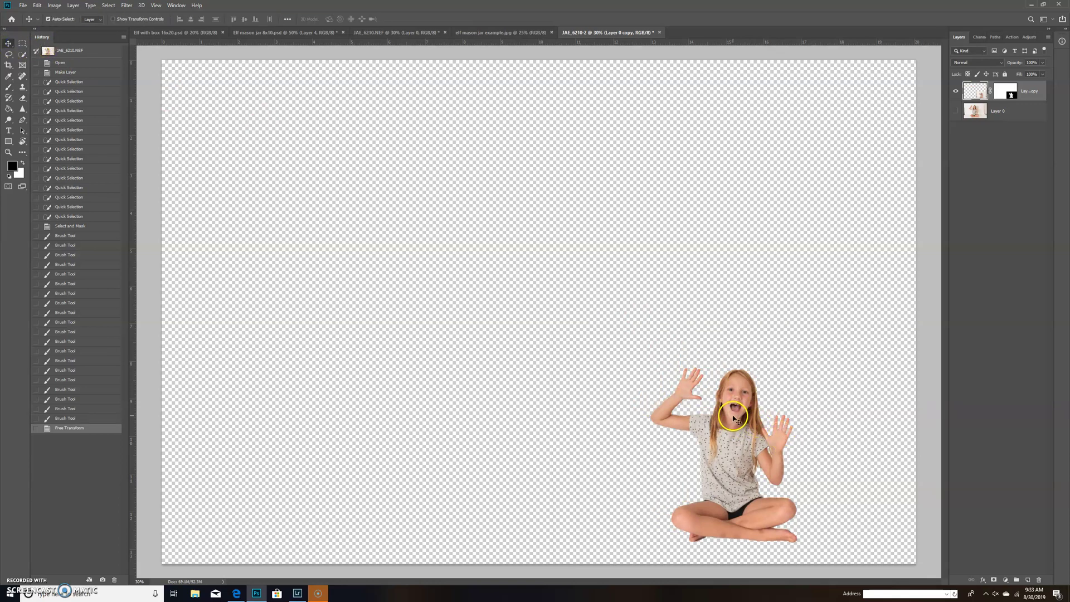
# Copy the girl into Elf mason jar 8x10.psd and scale her to about 61% inside the glass jar
pyautogui.moveTo(747, 423); pyautogui.dragTo(376, 32)
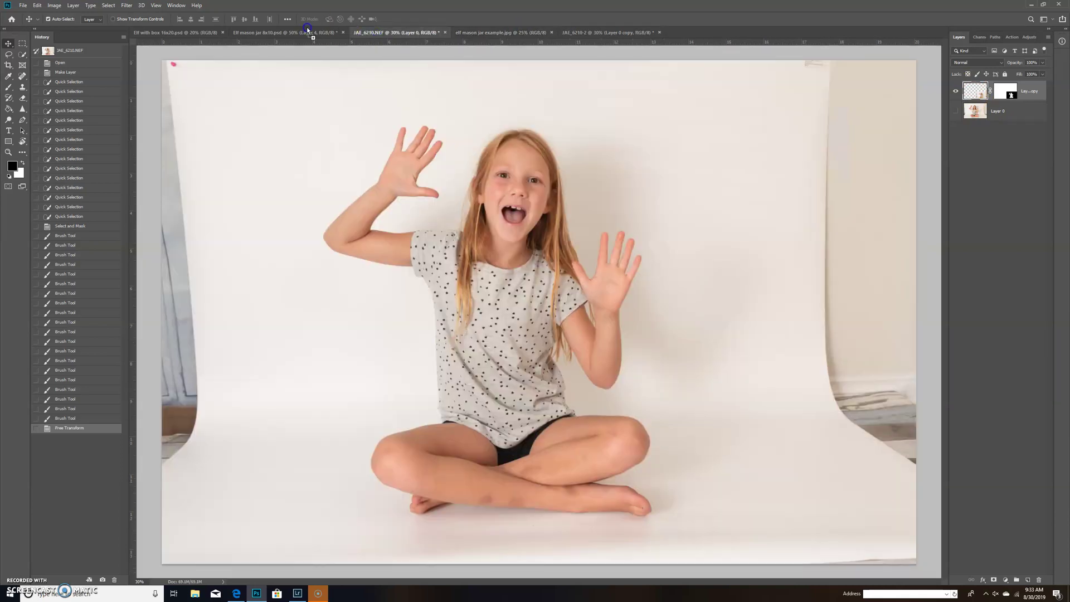
pyautogui.moveTo(306, 27); pyautogui.dragTo(453, 380)
pyautogui.click(38, 6)
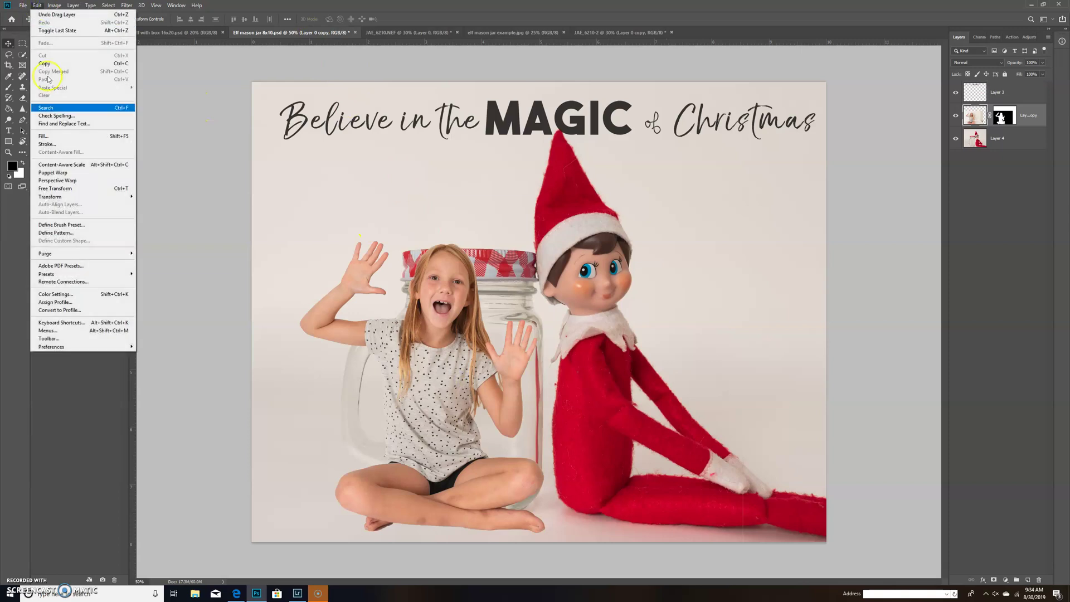
pyautogui.click(61, 187)
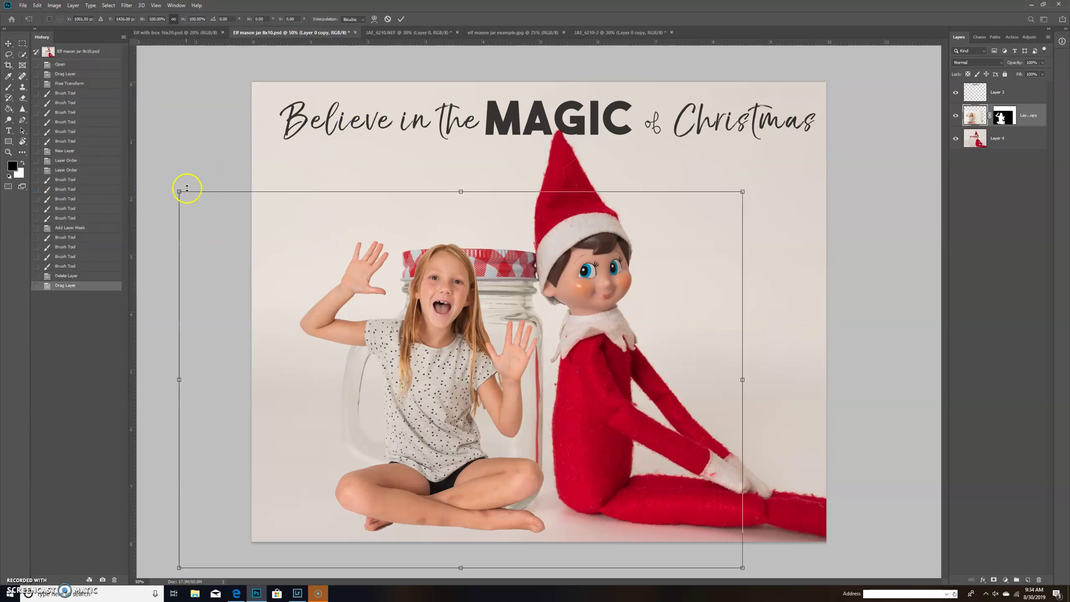
pyautogui.moveTo(179, 191); pyautogui.dragTo(401, 383)
pyautogui.moveTo(551, 452); pyautogui.dragTo(463, 403)
pyautogui.moveTo(306, 289); pyautogui.dragTo(326, 301)
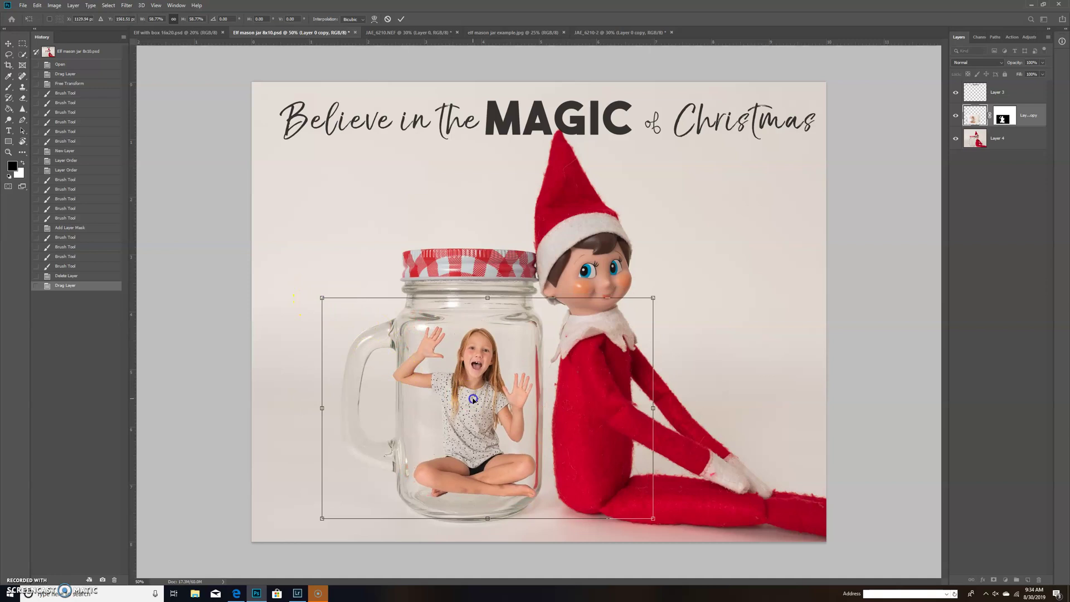
pyautogui.moveTo(471, 399); pyautogui.dragTo(469, 399)
pyautogui.press('Return')
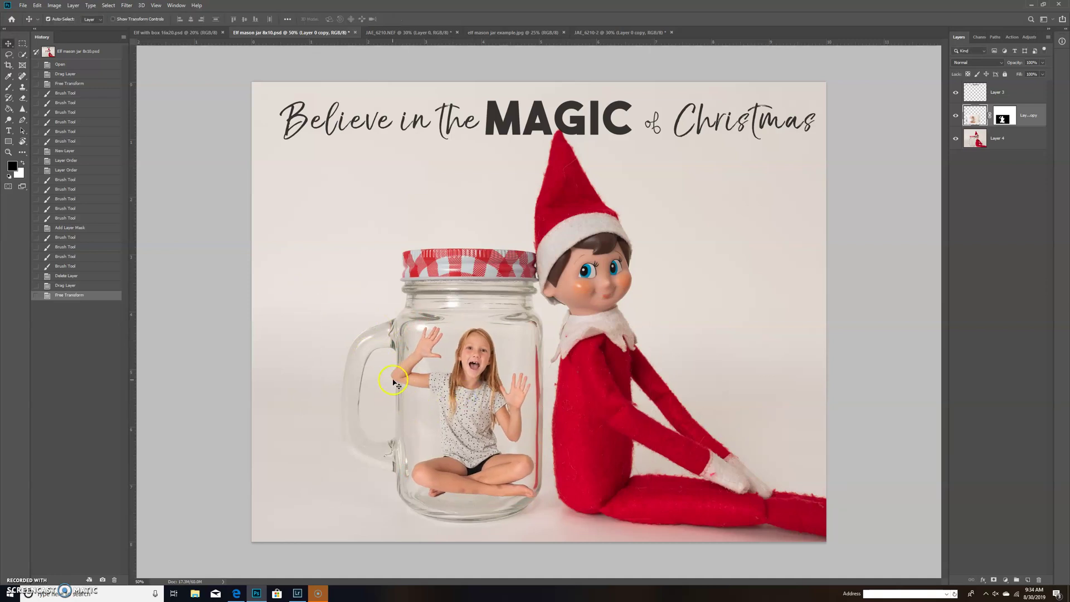
# Paint black on the girl's layer mask to hide her arm at the jar handle
pyautogui.click(1002, 117)
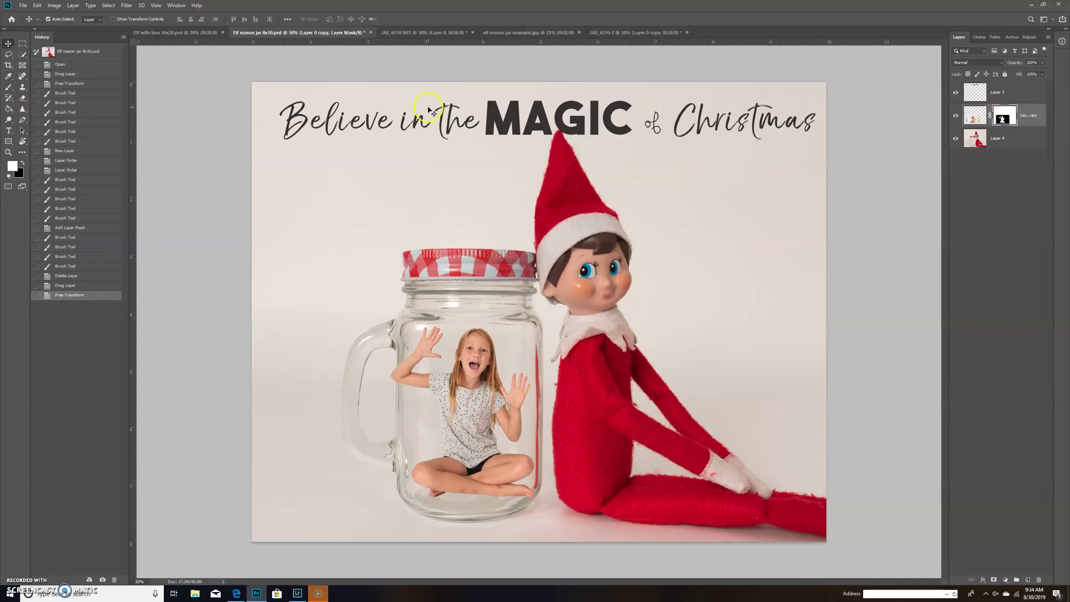
pyautogui.click(975, 115)
pyautogui.click(10, 88)
pyautogui.click(20, 162)
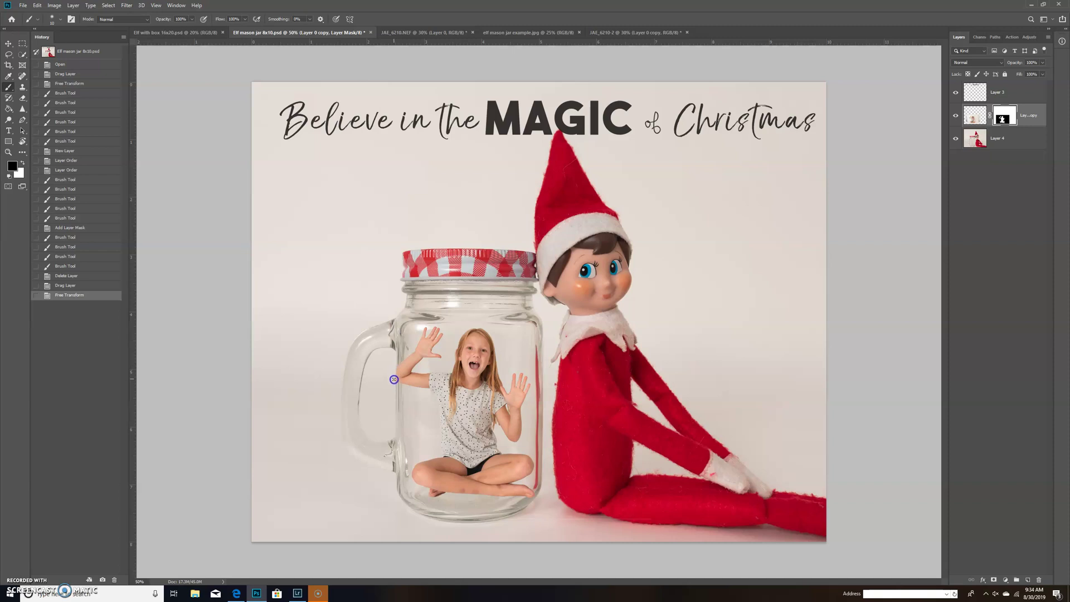
pyautogui.click(394, 379)
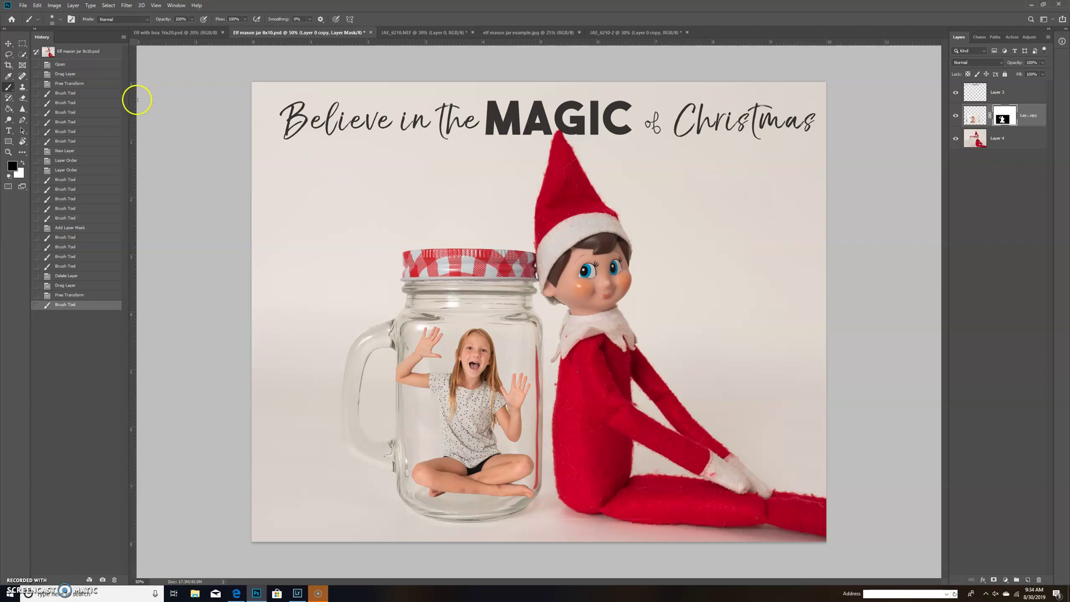
# Lower the brush opacity to about 25% and softly mask the girl along the jar's left edge
pyautogui.click(192, 19)
pyautogui.moveTo(192, 28); pyautogui.dragTo(163, 29)
pyautogui.click(415, 460)
pyautogui.click(397, 381)
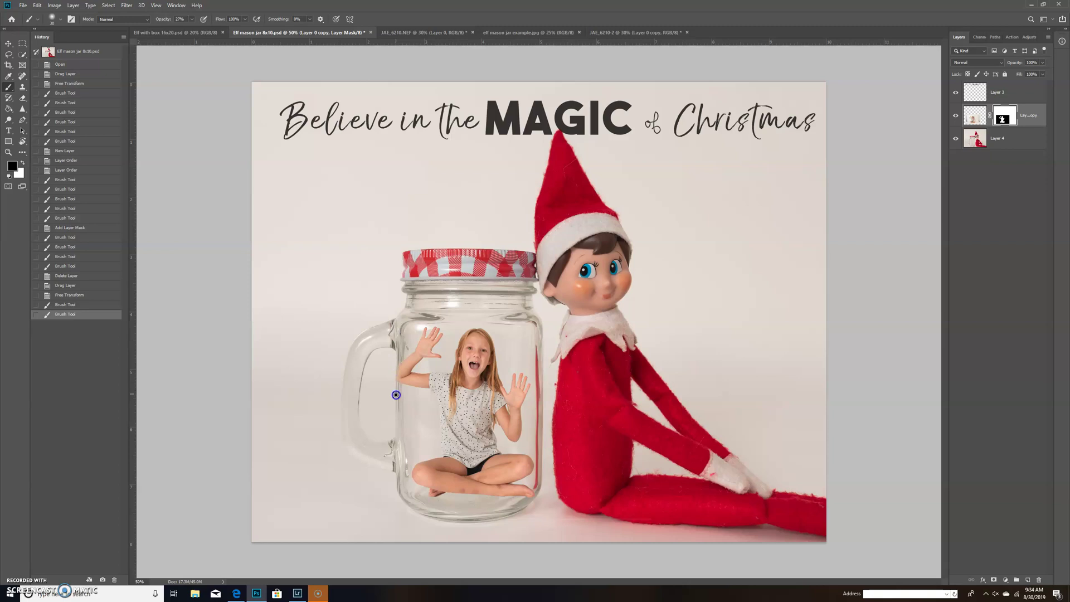
pyautogui.click(397, 394)
pyautogui.click(392, 382)
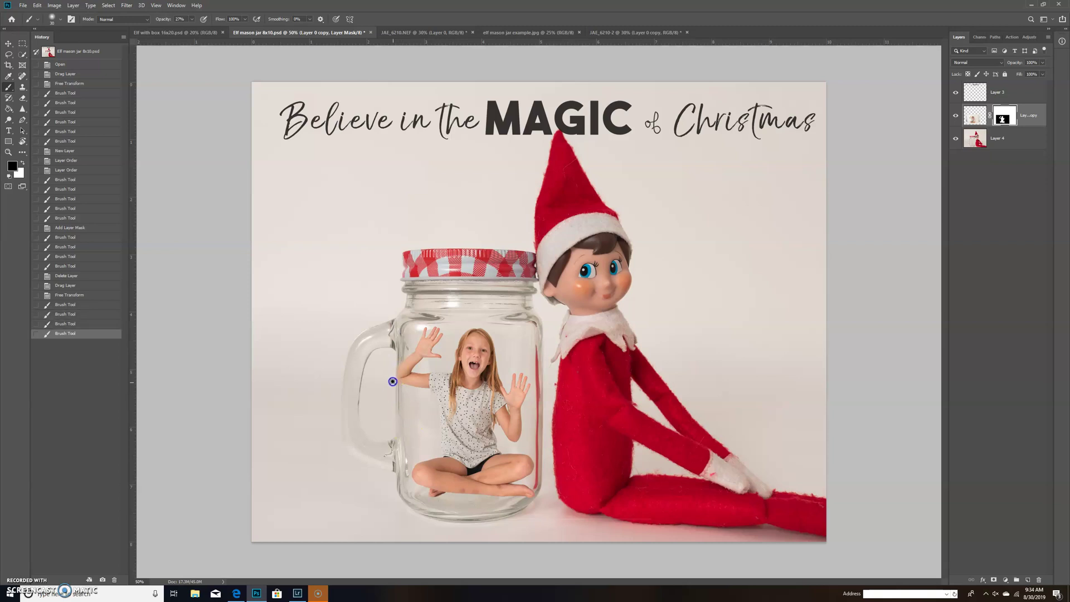
pyautogui.click(394, 377)
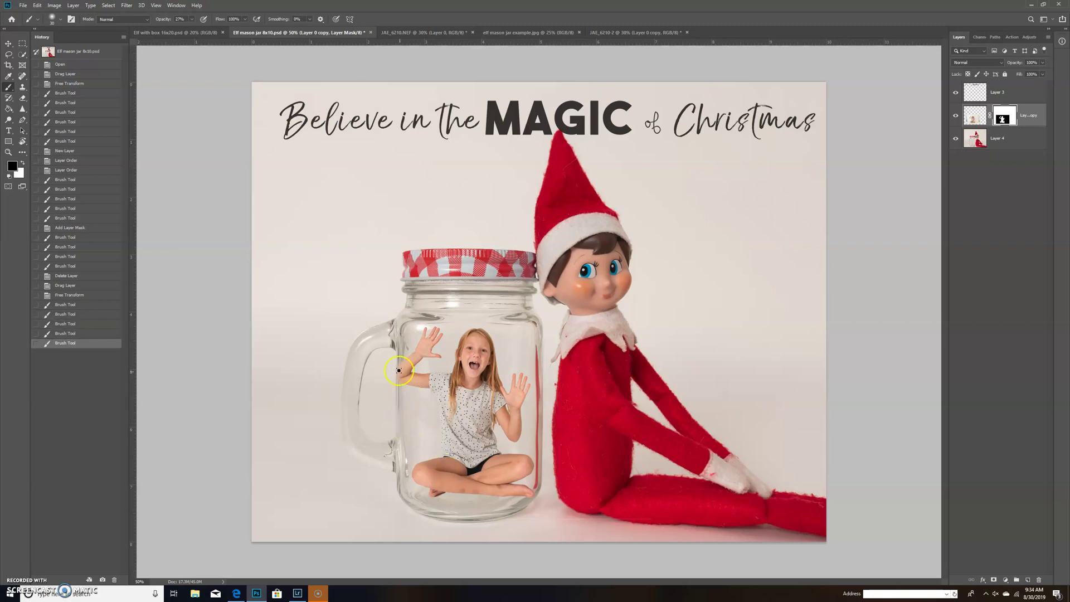
# Add more soft mask strokes at the jar's lower right, left and upper-left edges
pyautogui.click(538, 491)
pyautogui.click(524, 504)
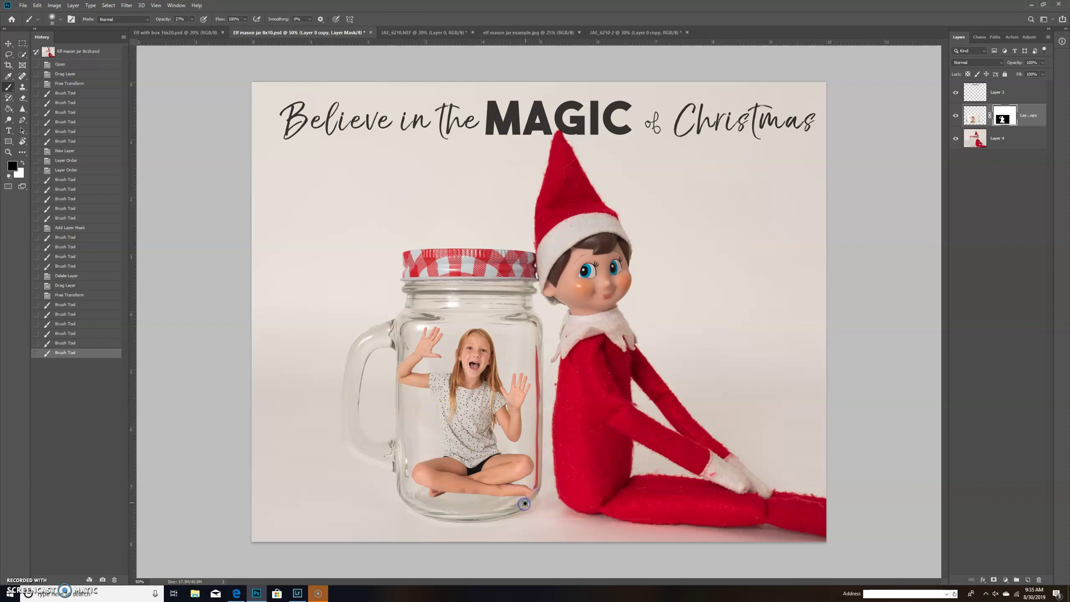
pyautogui.click(528, 500)
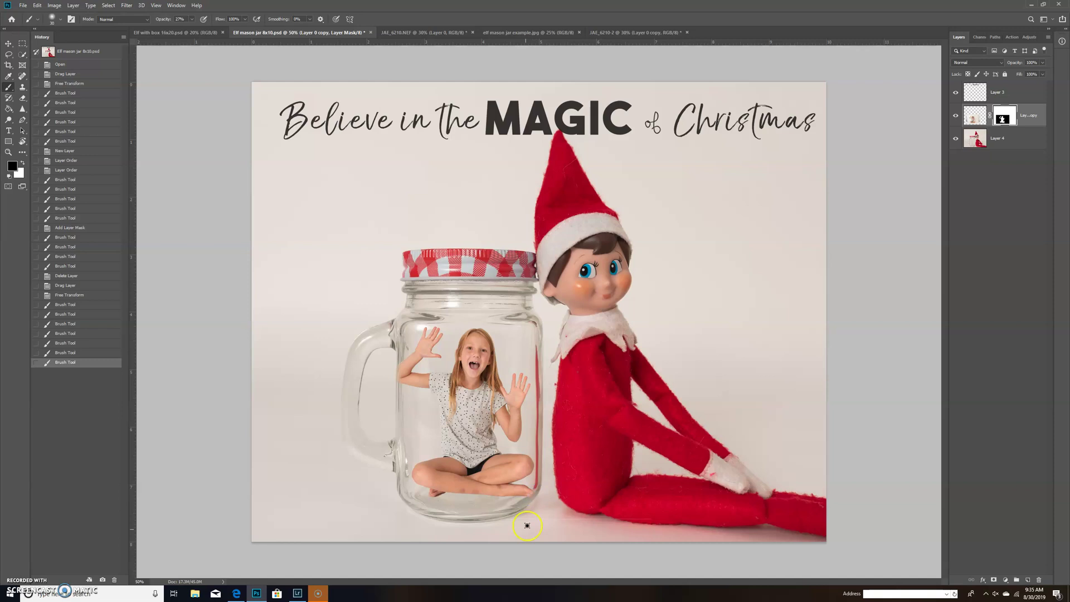
pyautogui.moveTo(526, 508); pyautogui.dragTo(534, 504)
pyautogui.moveTo(403, 375); pyautogui.dragTo(399, 368)
pyautogui.click(401, 384)
pyautogui.click(401, 381)
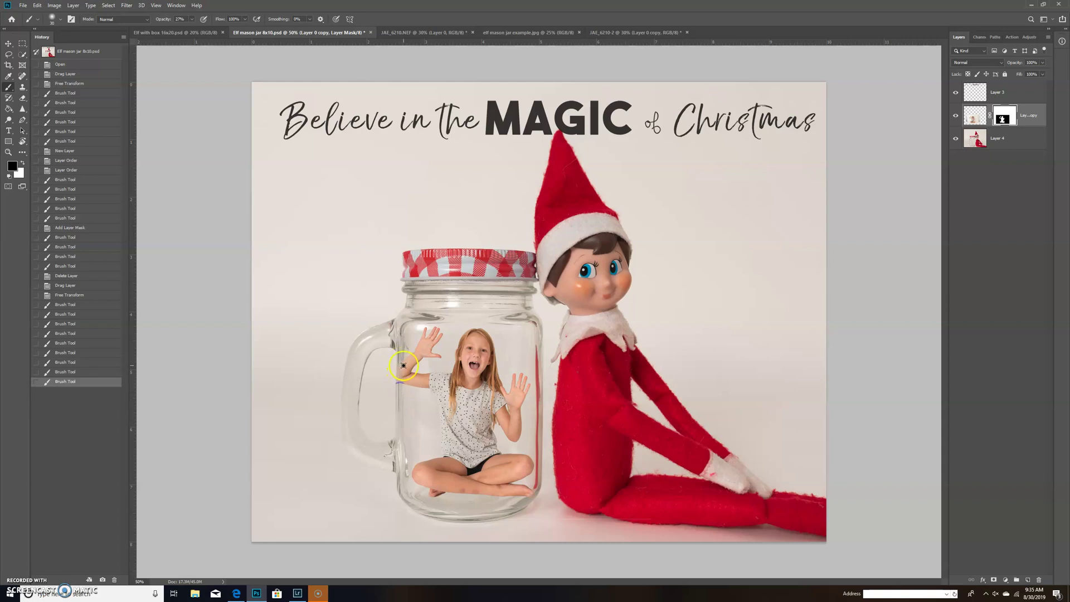
pyautogui.click(401, 384)
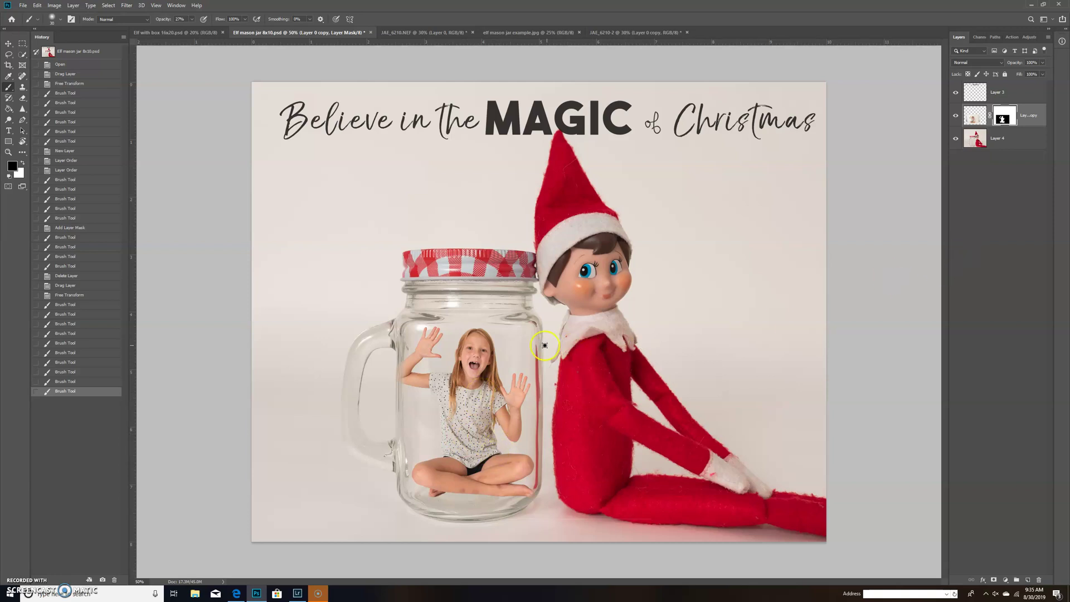
pyautogui.moveTo(413, 323); pyautogui.dragTo(430, 328)
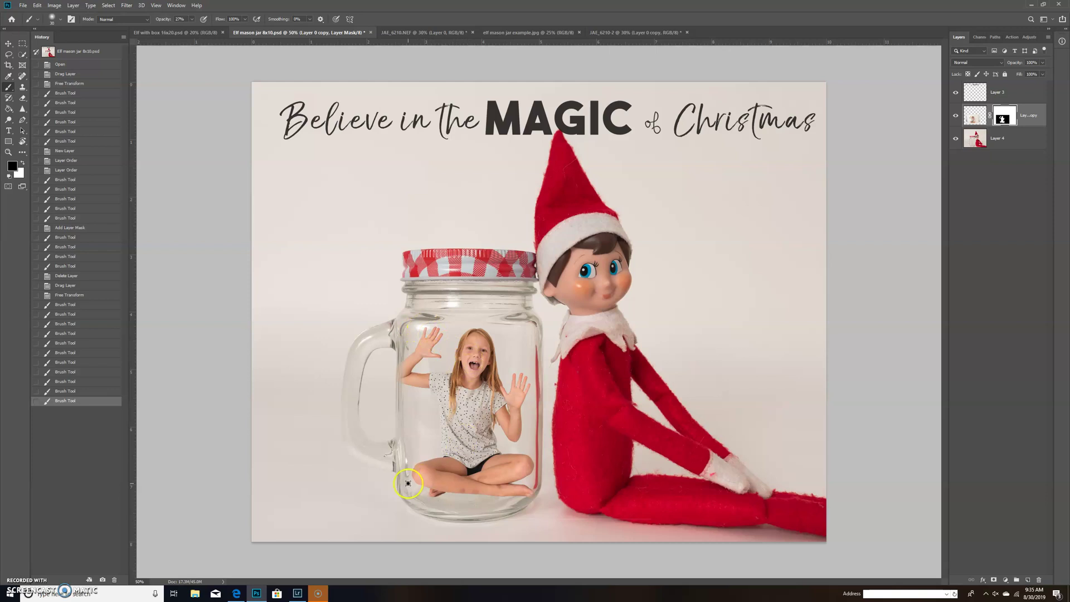
# Create a new empty Layer 5 above the girl's Layer 0 copy
pyautogui.keyDown('ctrl'); pyautogui.click(1016, 120); pyautogui.keyUp('ctrl')
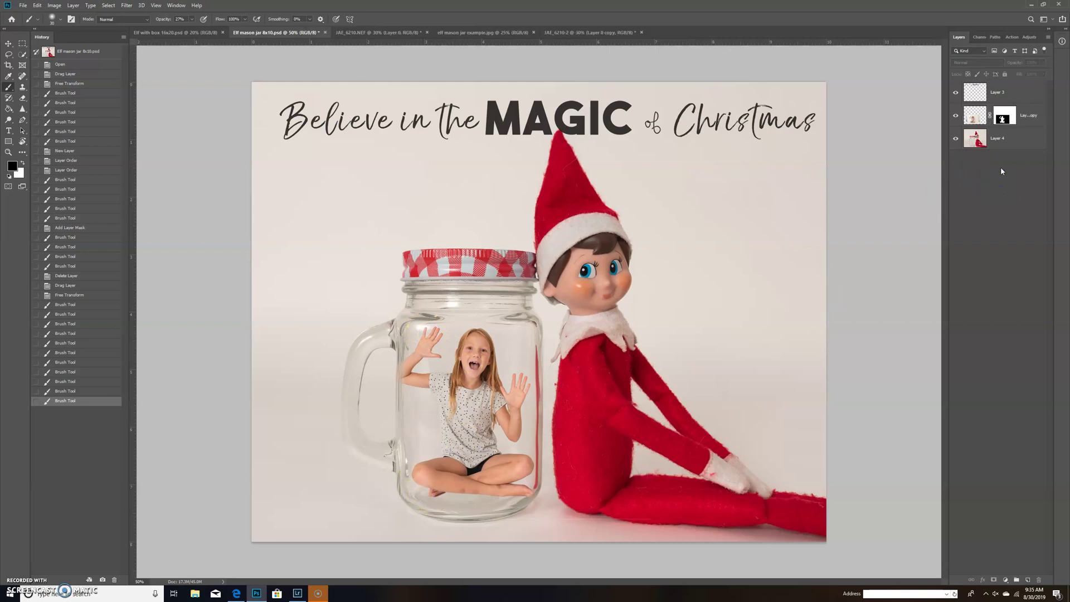
pyautogui.click(1029, 118)
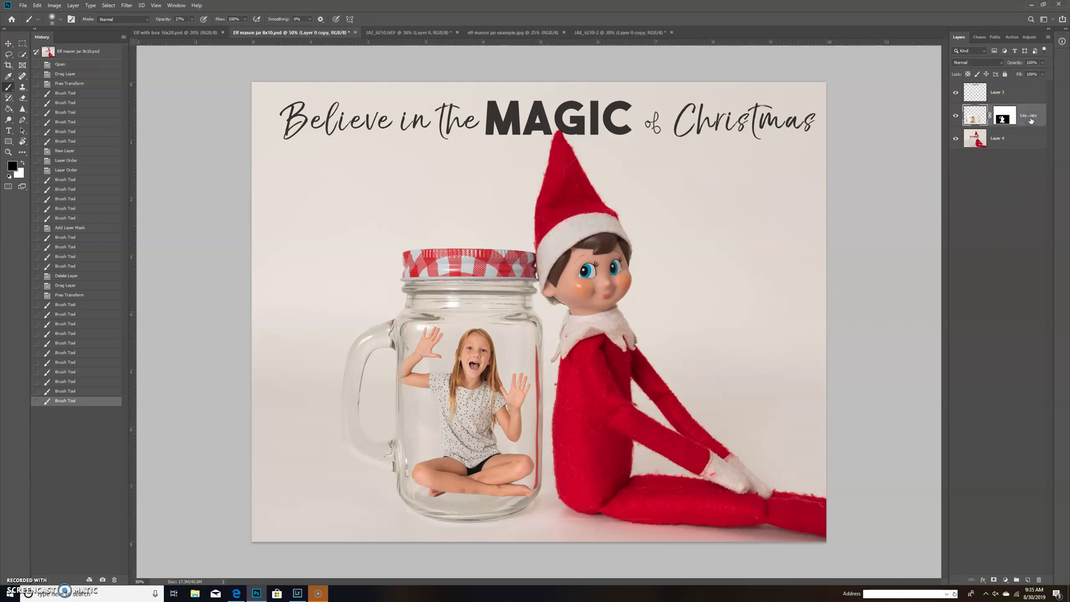
pyautogui.hotkey('ctrl', 'shift', 'n')
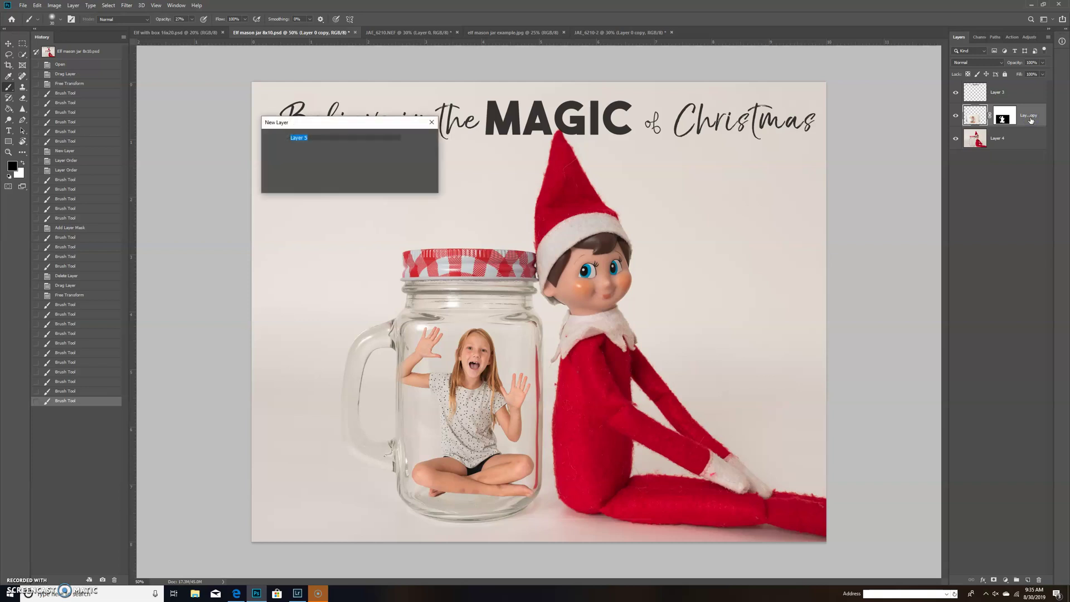
pyautogui.press('Return')
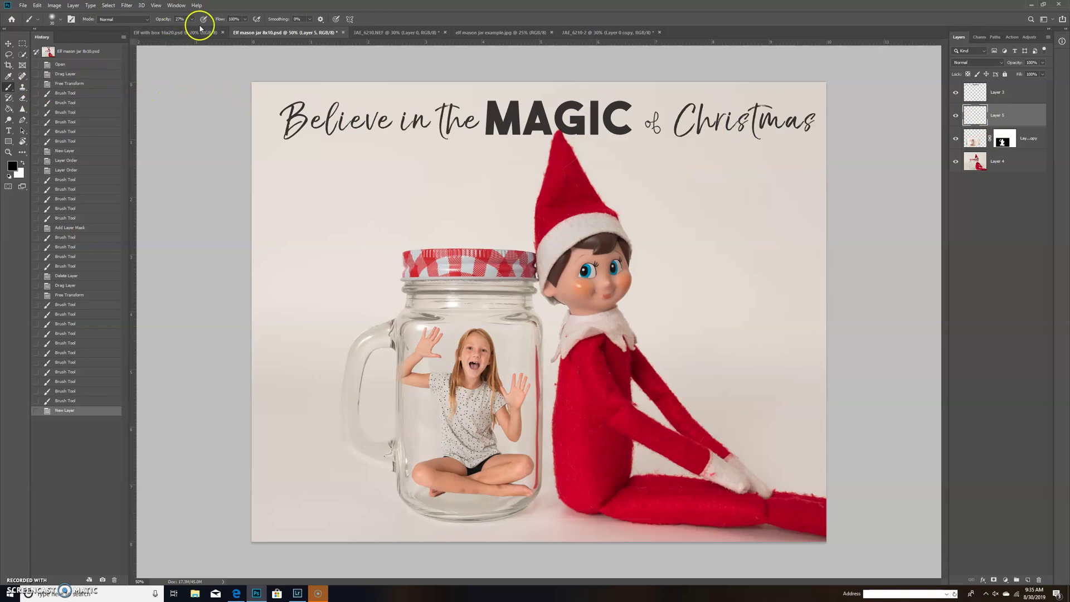
# Set brush flow to 23% and opacity to about 27%, then paint a faint shadow under her feet
pyautogui.click(238, 18)
pyautogui.write('23')
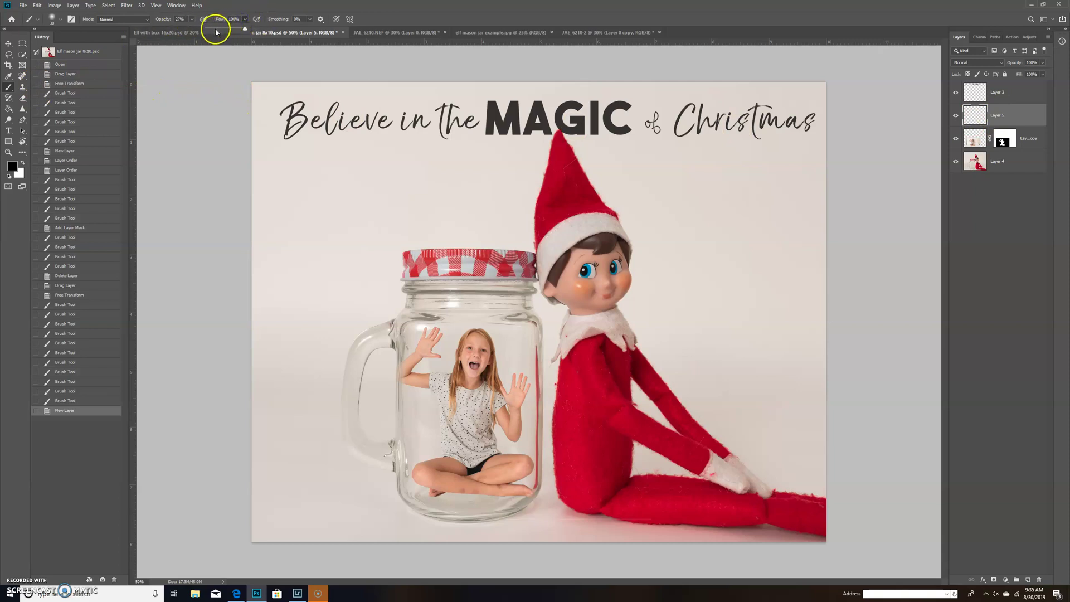
pyautogui.moveTo(192, 19); pyautogui.dragTo(190, 28)
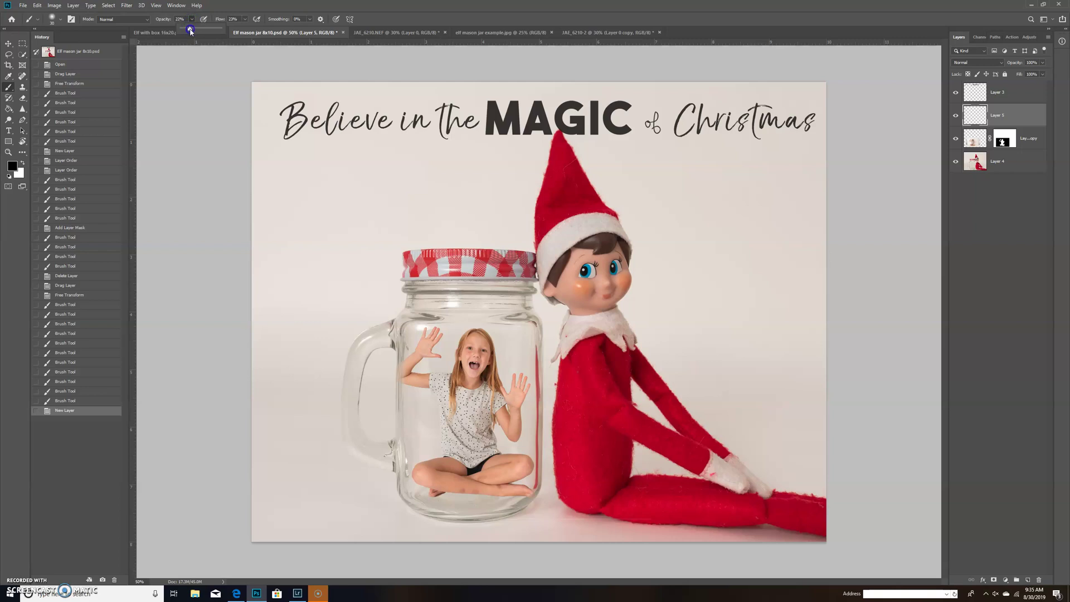
pyautogui.click(441, 503)
pyautogui.moveTo(443, 500); pyautogui.dragTo(445, 495)
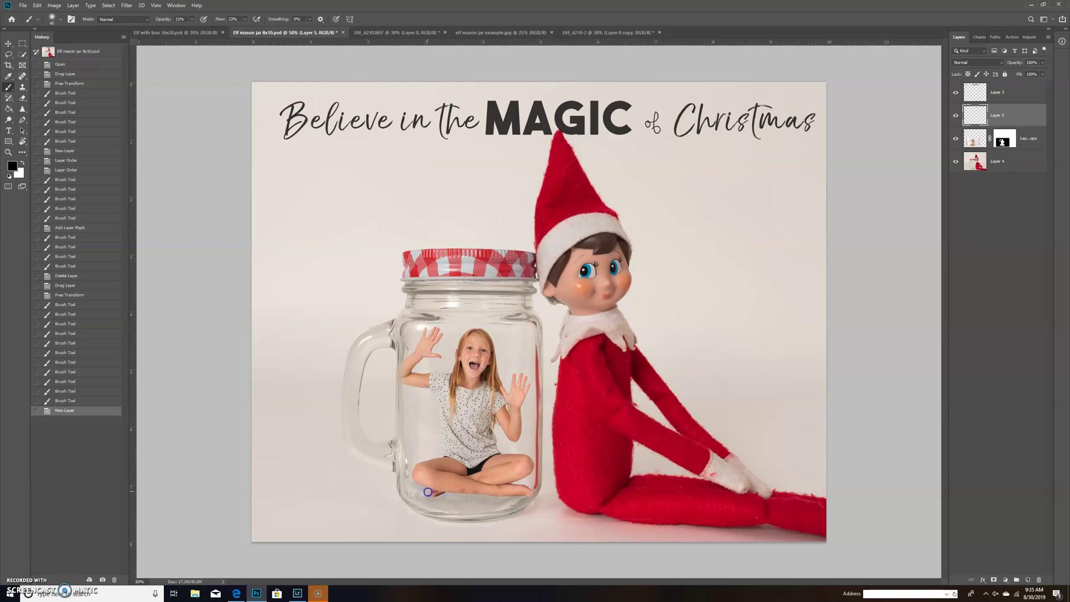
pyautogui.moveTo(433, 496); pyautogui.dragTo(433, 495)
pyautogui.moveTo(509, 483); pyautogui.dragTo(523, 484)
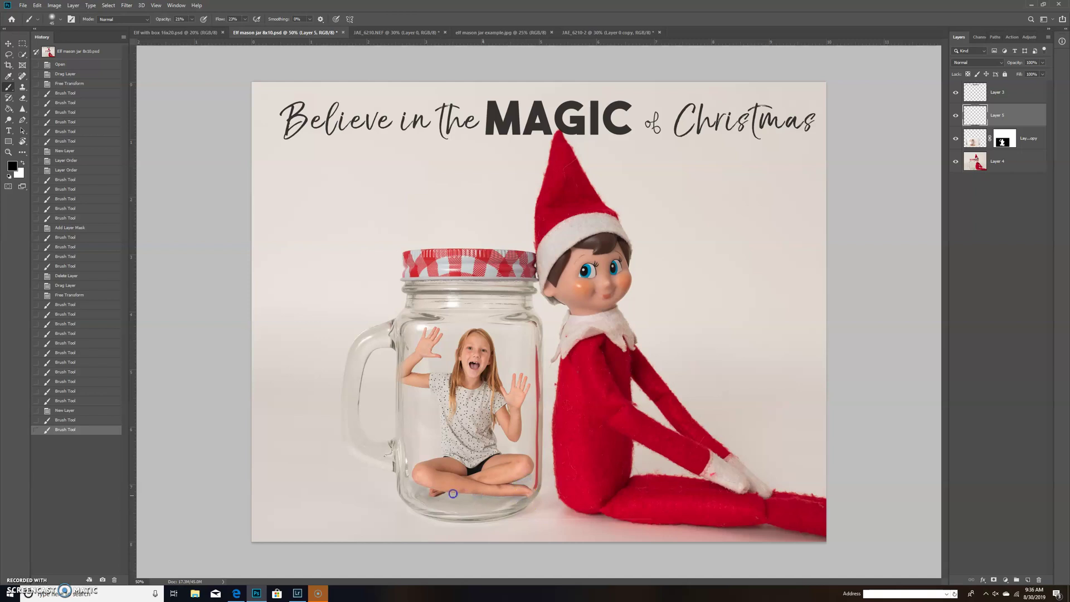
pyautogui.moveTo(453, 493)
pyautogui.mouseDown()
pyautogui.moveTo(440, 495)
pyautogui.moveTo(508, 499)
pyautogui.moveTo(468, 498)
pyautogui.moveTo(484, 506)
pyautogui.mouseUp()
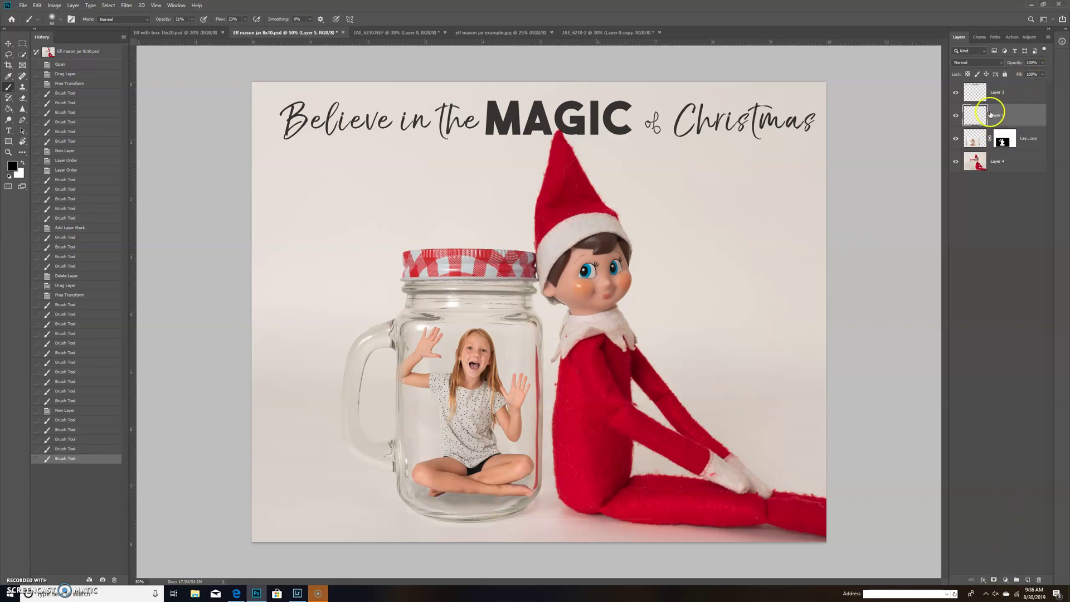
# Add a mask to Layer 5 and soften the shadow with a 49% opacity, size-40 brush
pyautogui.click(993, 580)
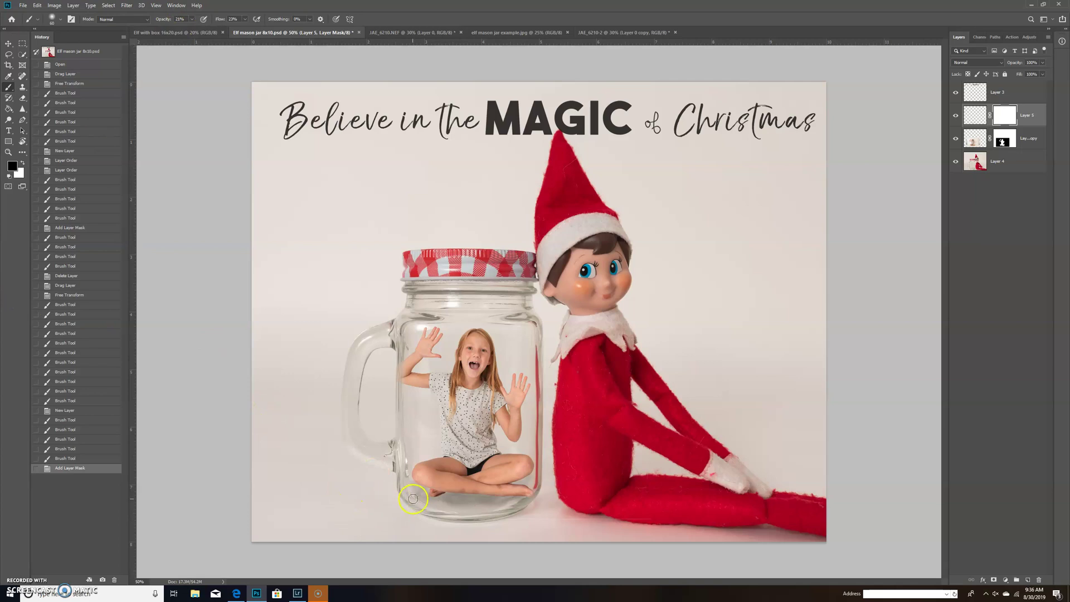
pyautogui.moveTo(412, 498)
pyautogui.mouseDown()
pyautogui.moveTo(437, 508)
pyautogui.moveTo(470, 502)
pyautogui.moveTo(435, 494)
pyautogui.moveTo(493, 508)
pyautogui.moveTo(504, 496)
pyautogui.moveTo(491, 498)
pyautogui.moveTo(526, 488)
pyautogui.moveTo(454, 505)
pyautogui.moveTo(496, 499)
pyautogui.mouseUp()
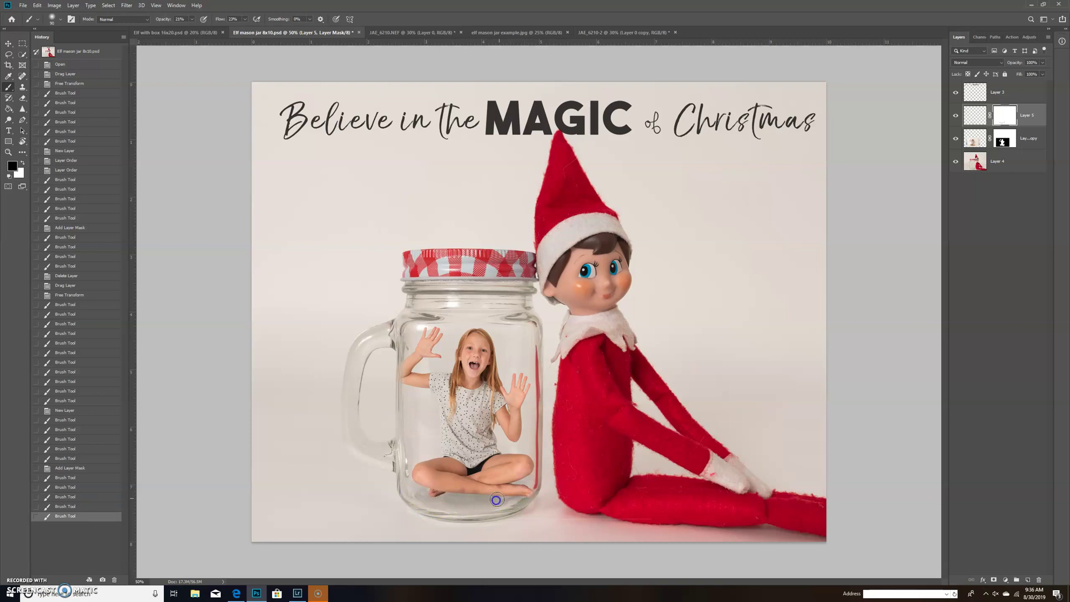
pyautogui.click(193, 19)
pyautogui.click(204, 30)
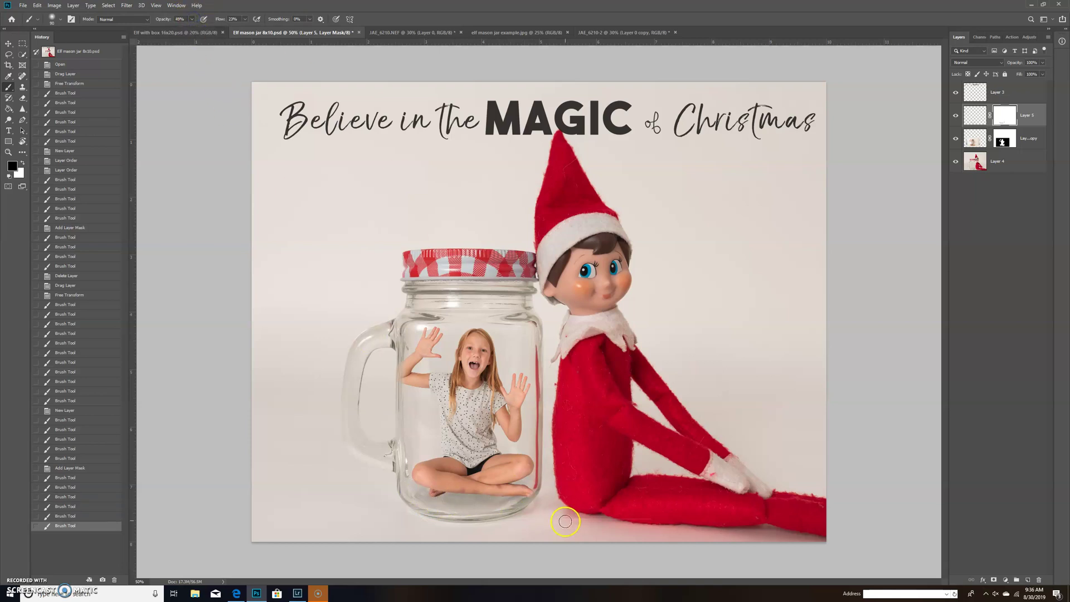
pyautogui.press('[')
pyautogui.press('[')
pyautogui.press('[')
pyautogui.press('[')
pyautogui.press('[')
pyautogui.moveTo(477, 491); pyautogui.dragTo(465, 483)
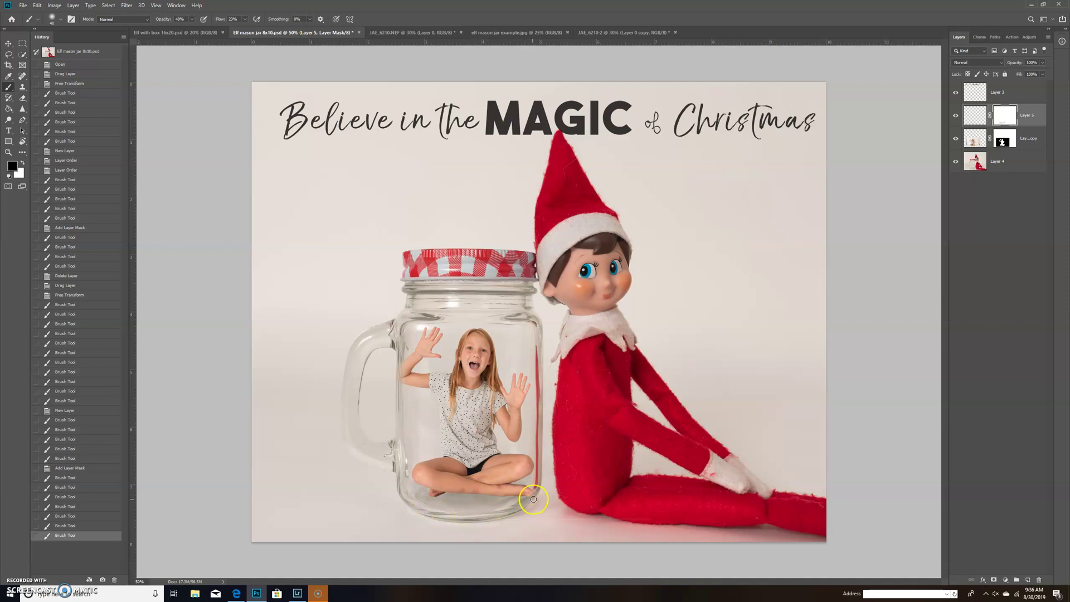
pyautogui.click(982, 334)
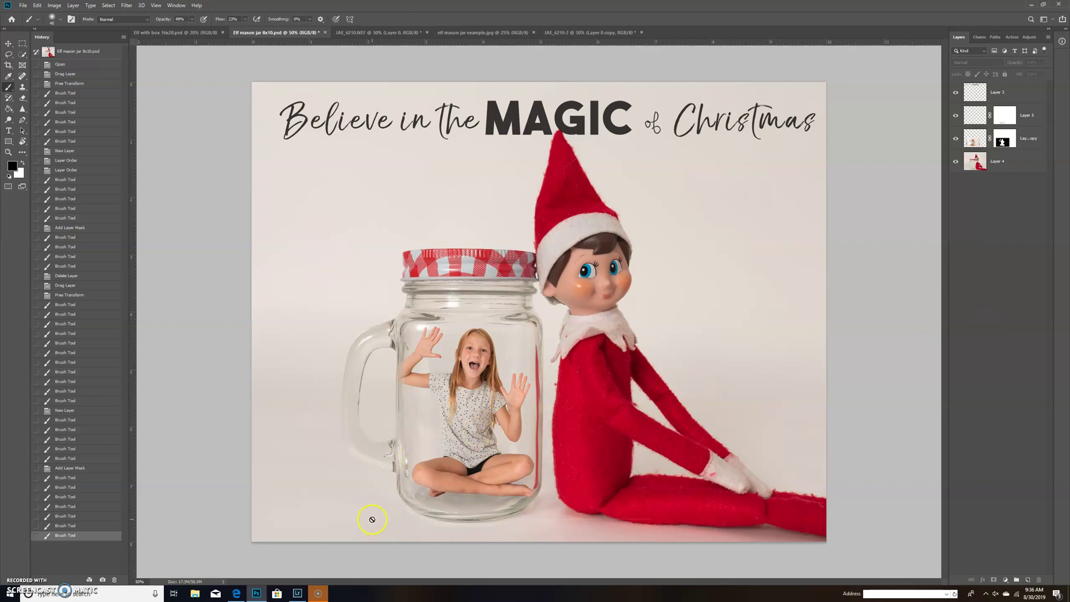
# Open the cookie-jar elf template listing from the Etsy shop in a new tab, then return to the shop
pyautogui.click(239, 595)
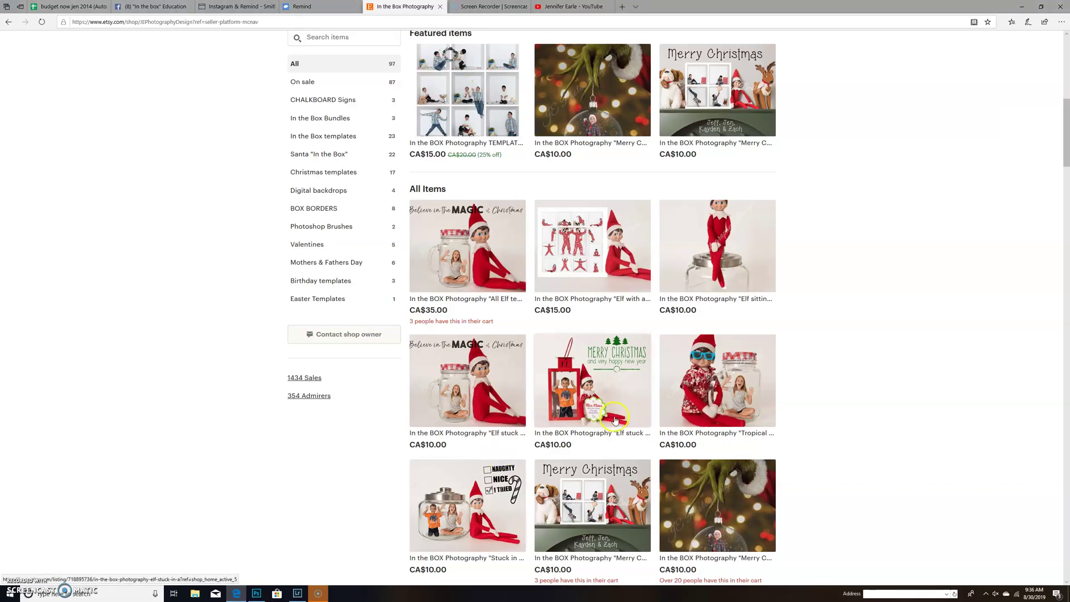
pyautogui.scroll(2, 620, 393)
pyautogui.scroll(-3, 620, 393)
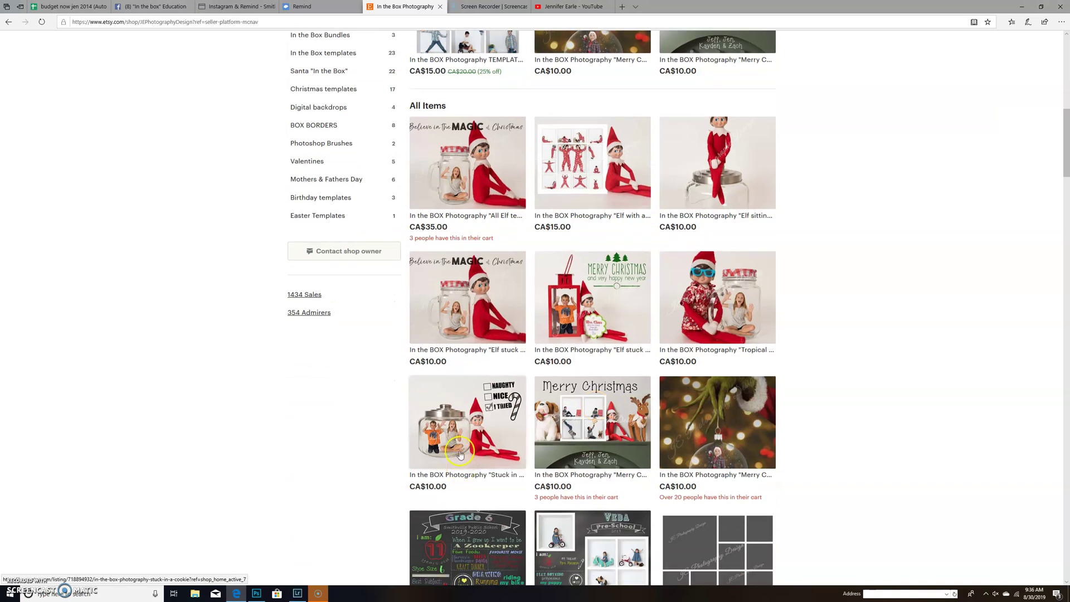
pyautogui.click(459, 454)
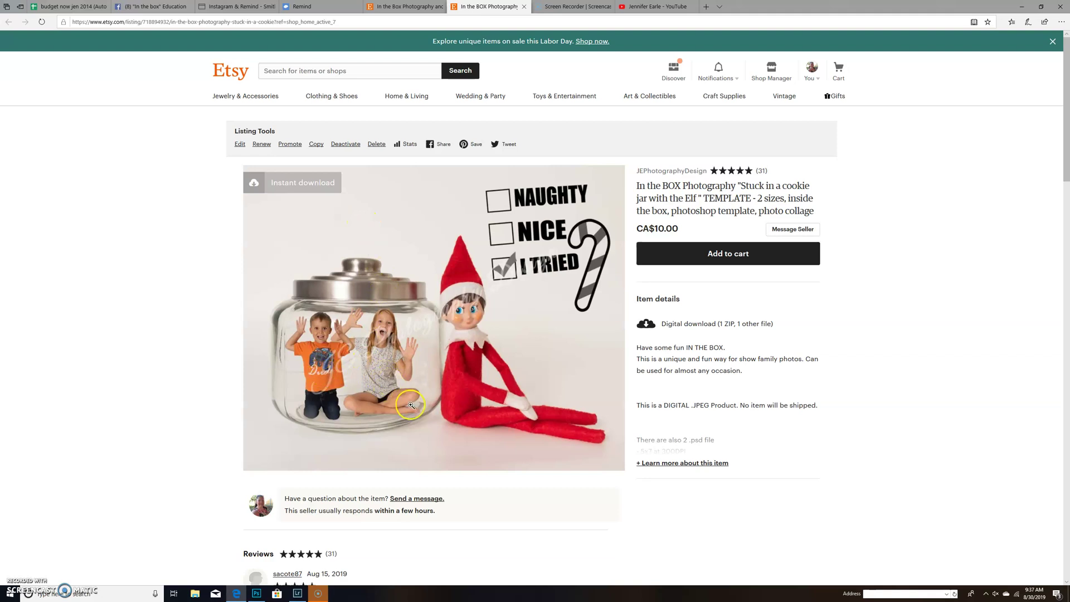
pyautogui.click(405, 7)
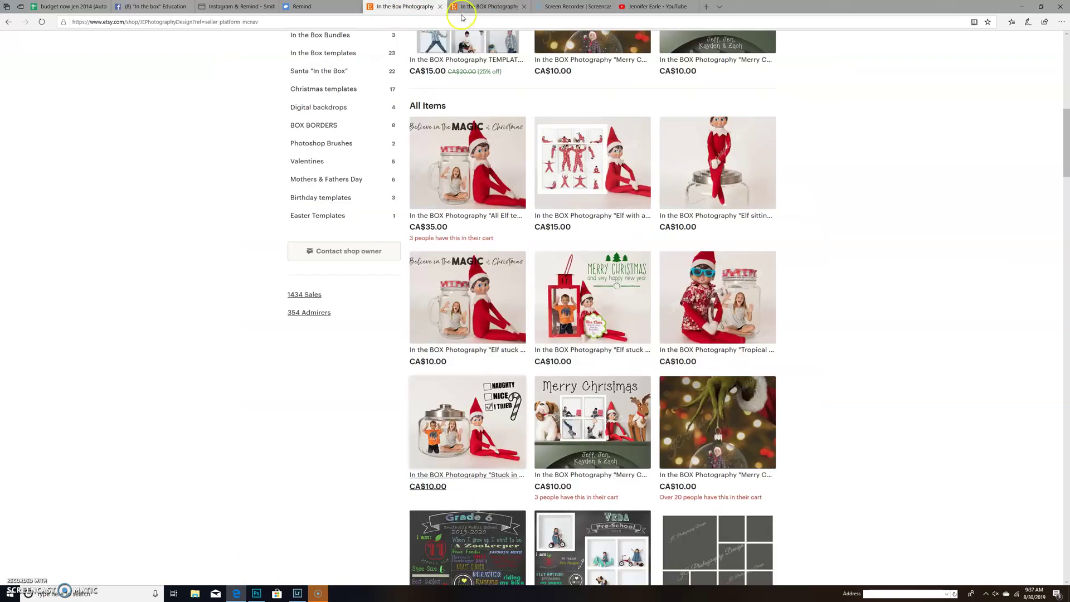
# Return to Photoshop and target the mask of the girl's Layer 0 copy
pyautogui.click(256, 592)
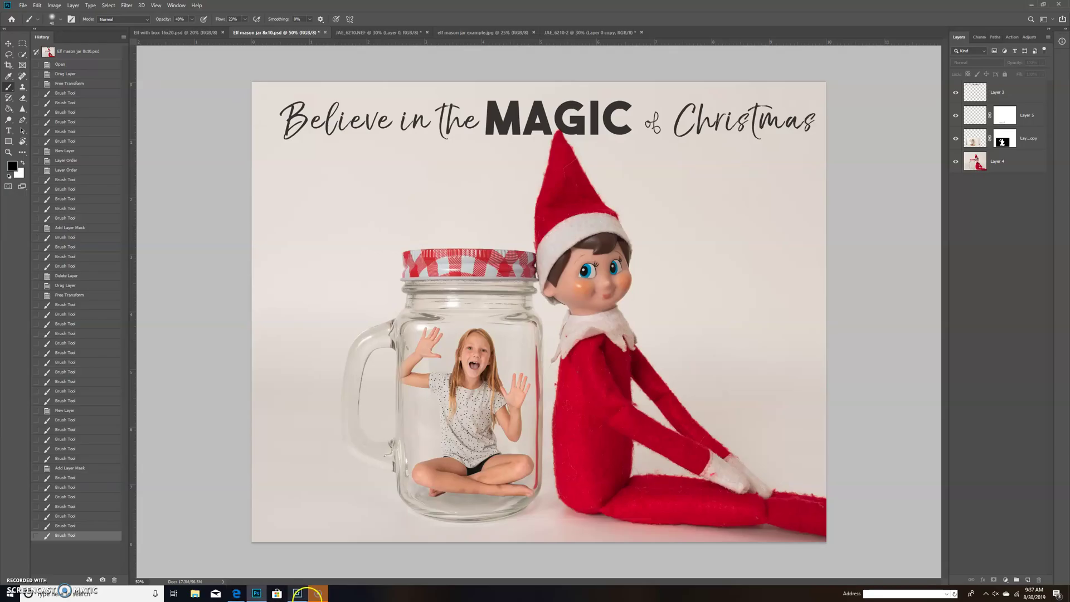
pyautogui.moveTo(300, 594)
pyautogui.click(1005, 139)
pyautogui.click(1006, 140)
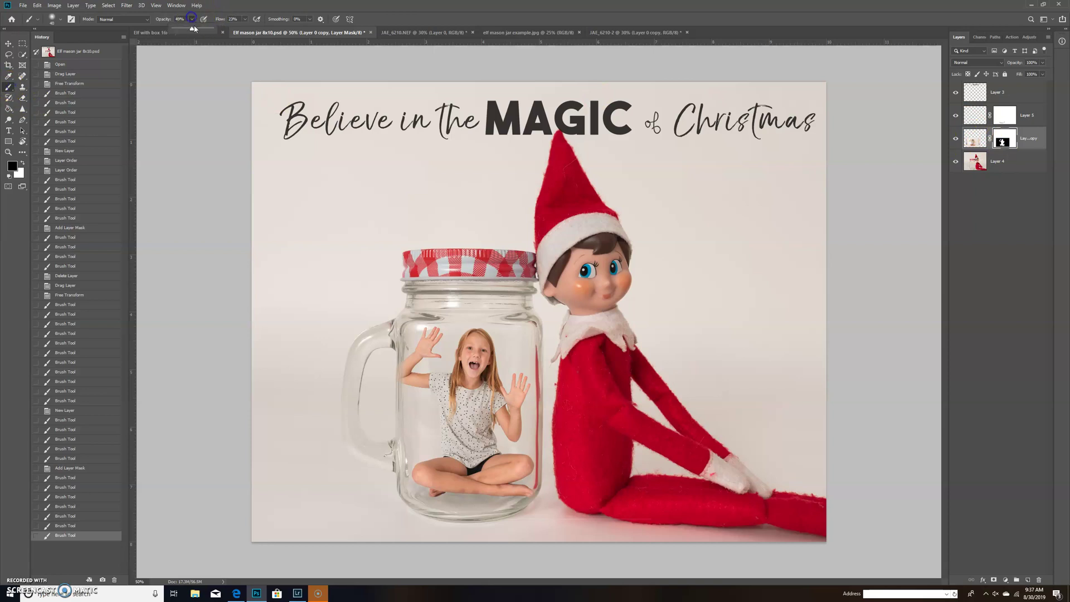
# With a 100% opacity, size-175 brush, mask out more of the girl along the image bottom
pyautogui.moveTo(191, 19); pyautogui.dragTo(246, 21)
pyautogui.click(245, 19)
pyautogui.press(']')
pyautogui.press(']')
pyautogui.press(']')
pyautogui.press(']')
pyautogui.press(']')
pyautogui.press('[')
pyautogui.press('[')
pyautogui.press('[')
pyautogui.moveTo(613, 530); pyautogui.dragTo(569, 535)
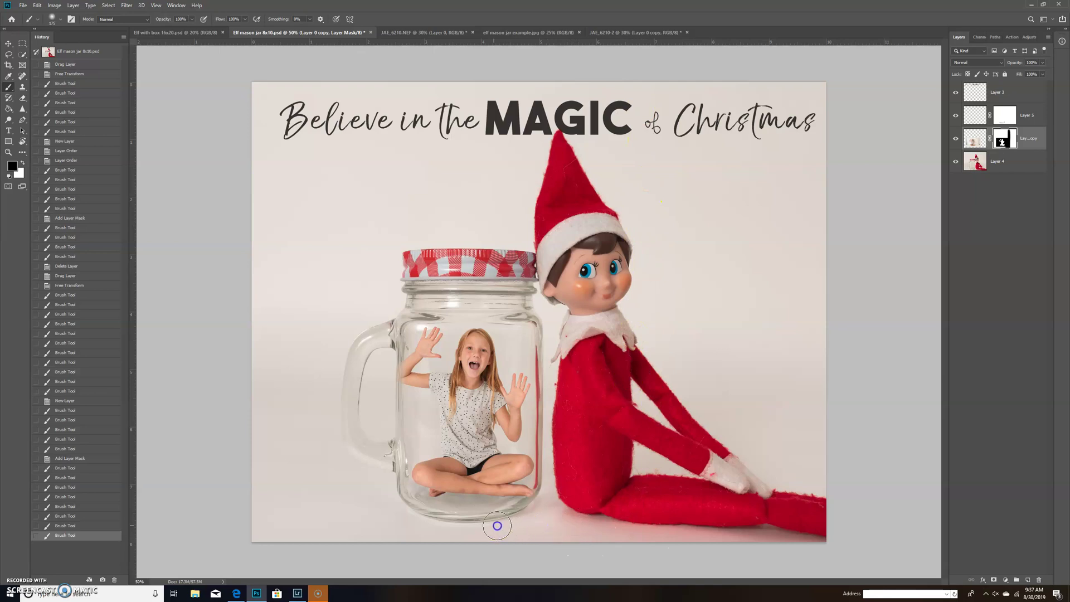
pyautogui.moveTo(411, 527); pyautogui.dragTo(361, 522)
pyautogui.moveTo(603, 319); pyautogui.dragTo(612, 423)
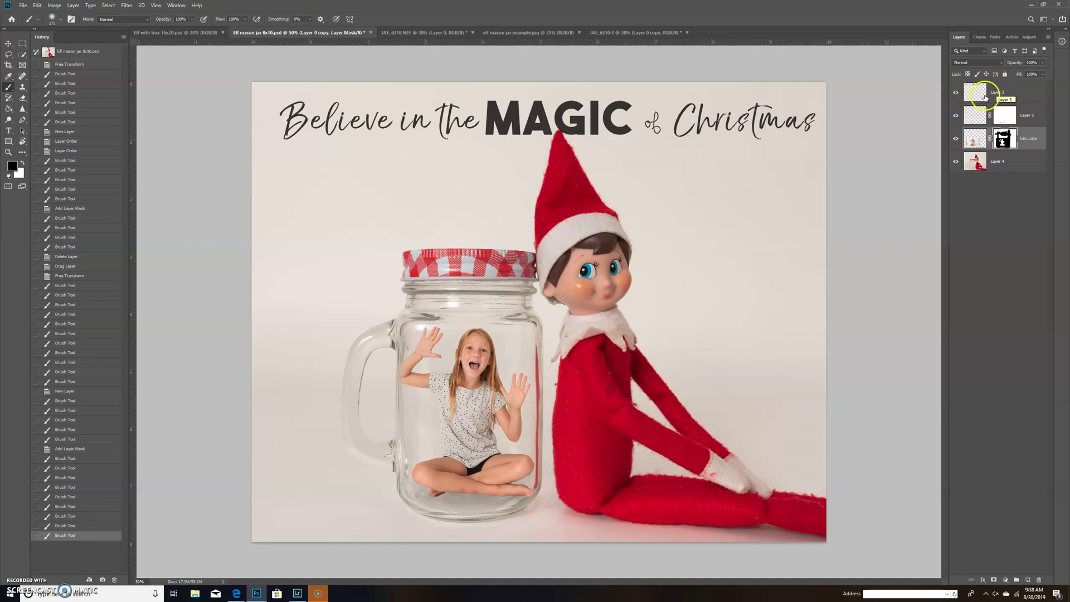
# Toggle the 'Believe in the MAGIC of Christmas' title layer off and back on
pyautogui.click(956, 94)
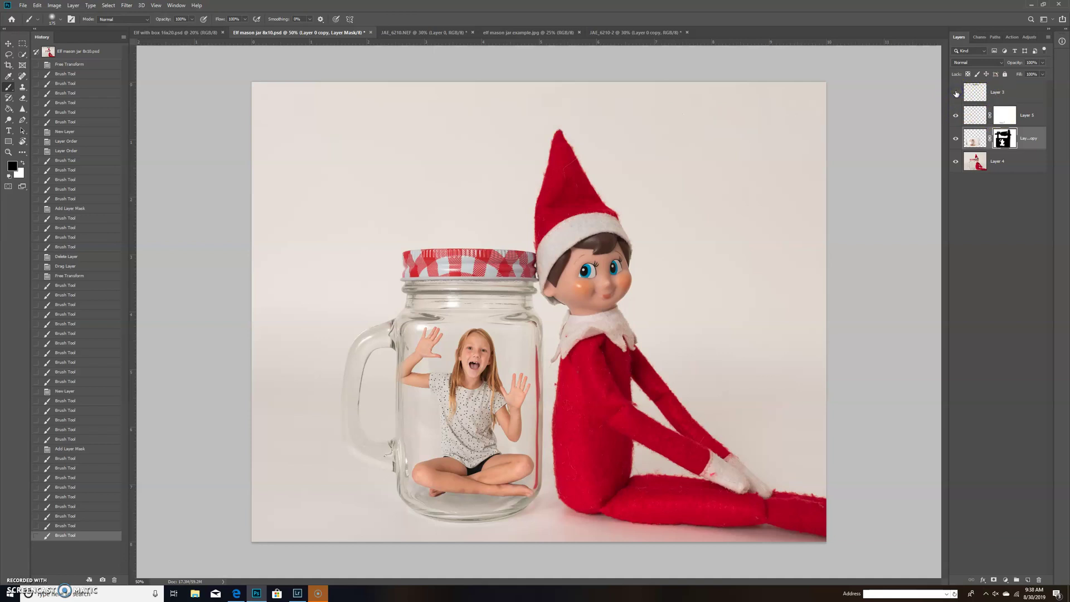
pyautogui.click(956, 92)
pyautogui.click(979, 212)
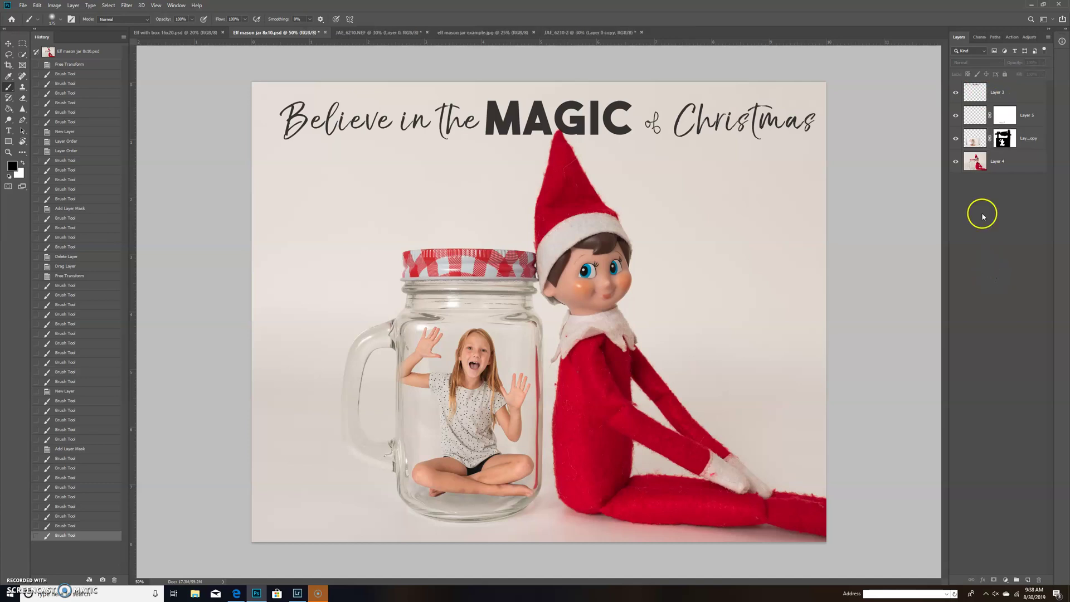
pyautogui.click(953, 92)
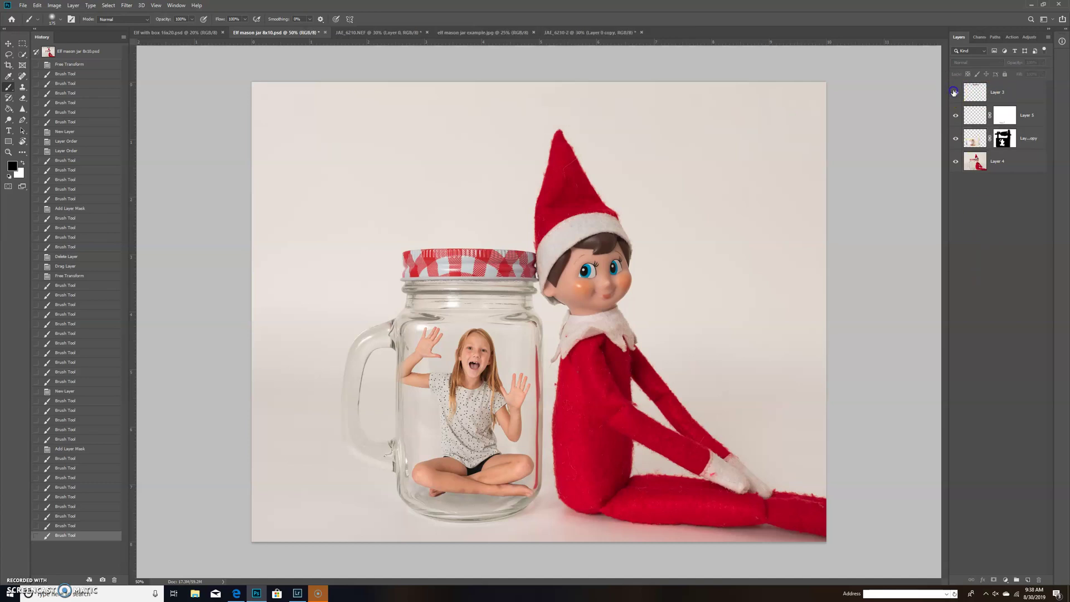
pyautogui.click(955, 92)
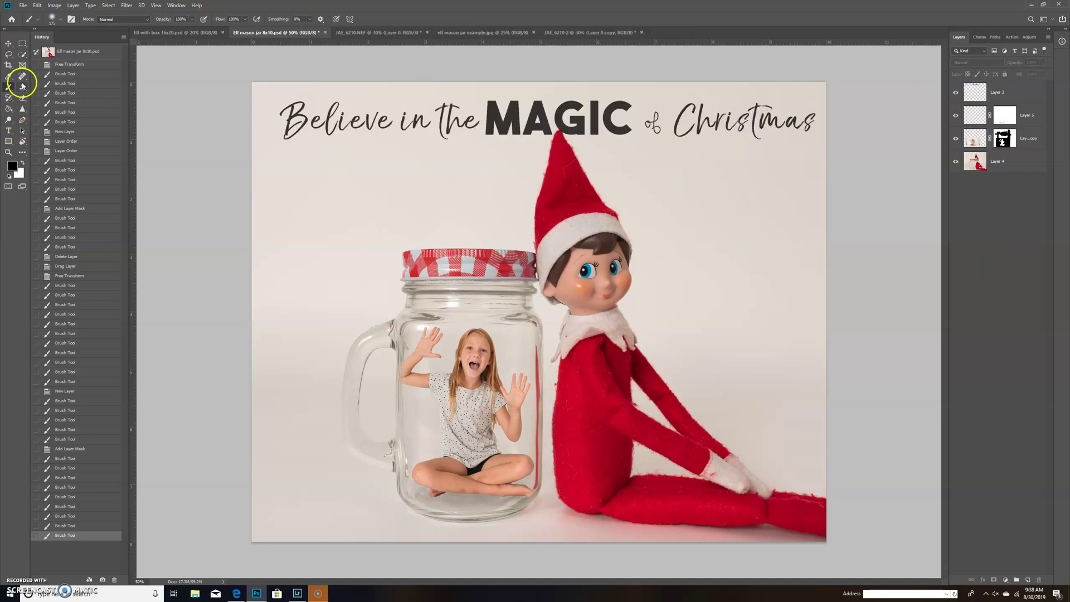
# Create a paragraph text box beside the elf's hat reading 'FROM THE CRAZY / NEIGHBOURS'
pyautogui.click(8, 130)
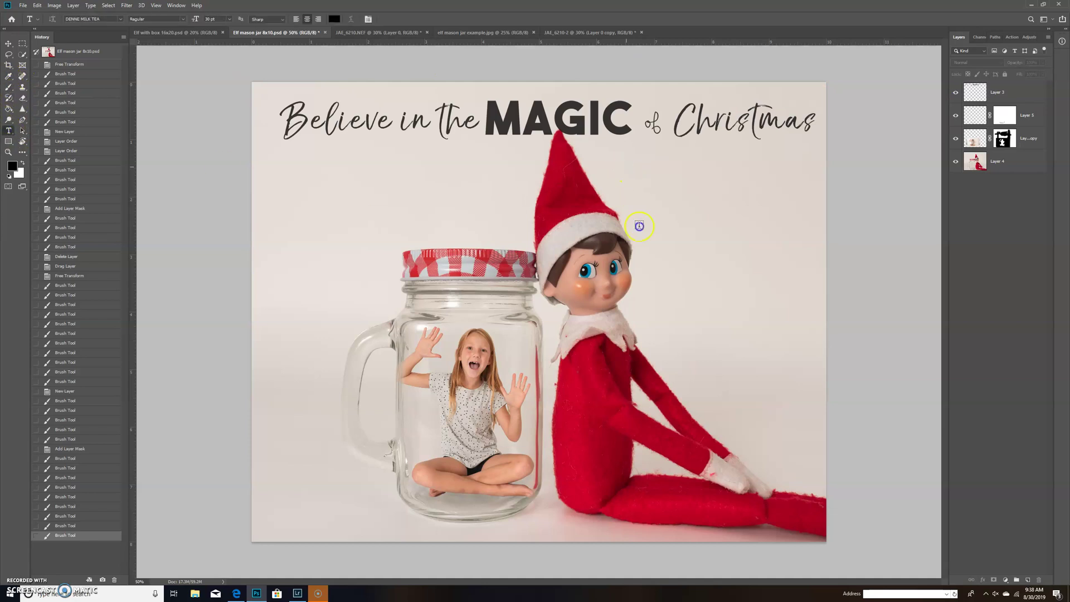
pyautogui.moveTo(639, 226); pyautogui.dragTo(821, 277)
pyautogui.click(941, 198)
pyautogui.moveTo(822, 166); pyautogui.dragTo(626, 279)
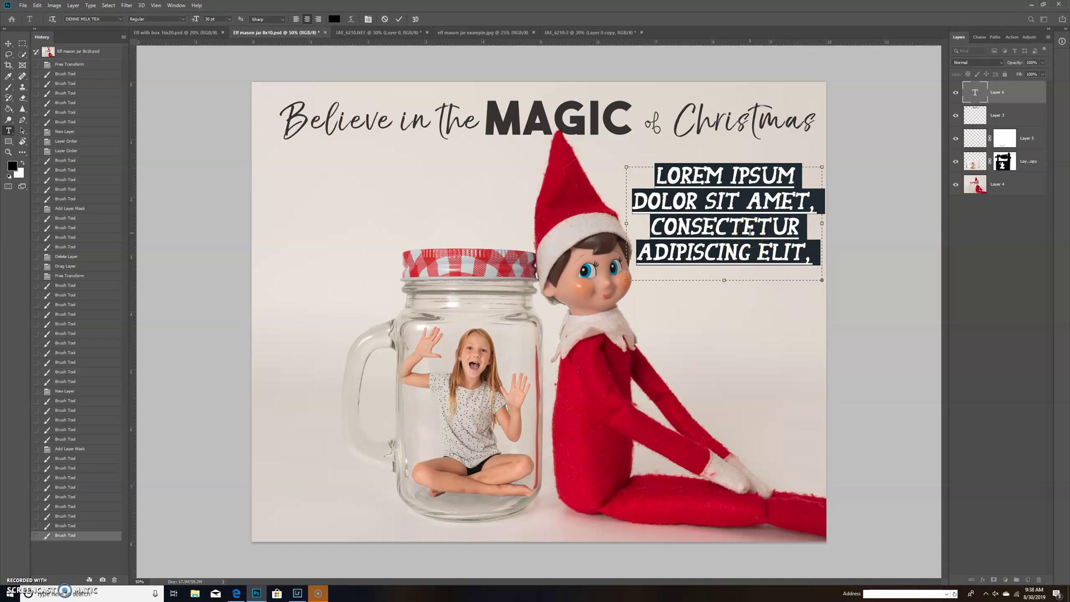
pyautogui.click(730, 174)
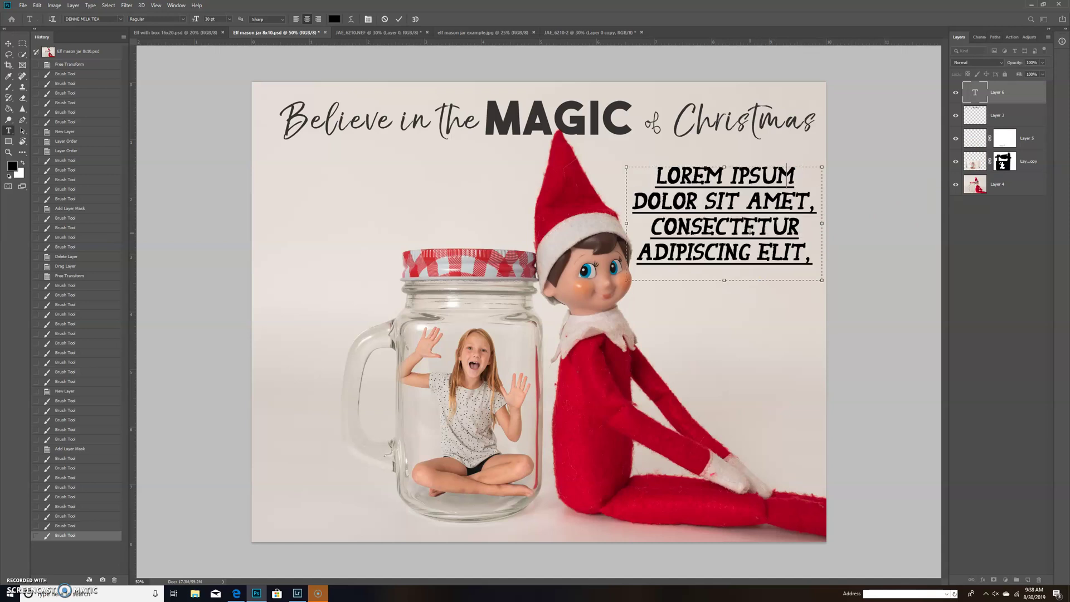
pyautogui.hotkey('ctrl', 'a')
pyautogui.write('FROM THE CRAZY')
pyautogui.press('Return')
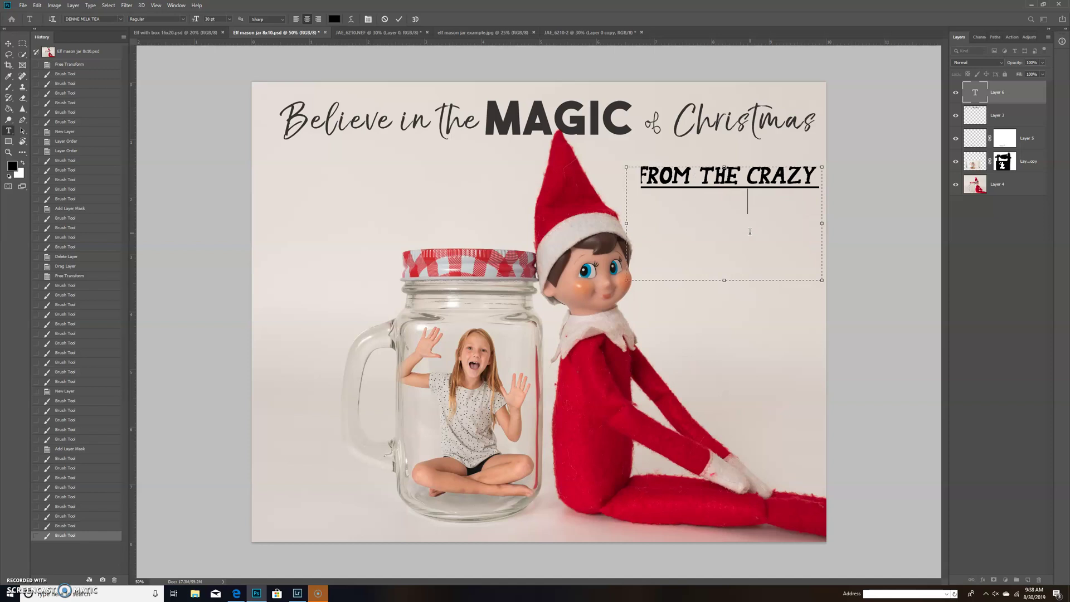
pyautogui.write('NEIGHBOURS')
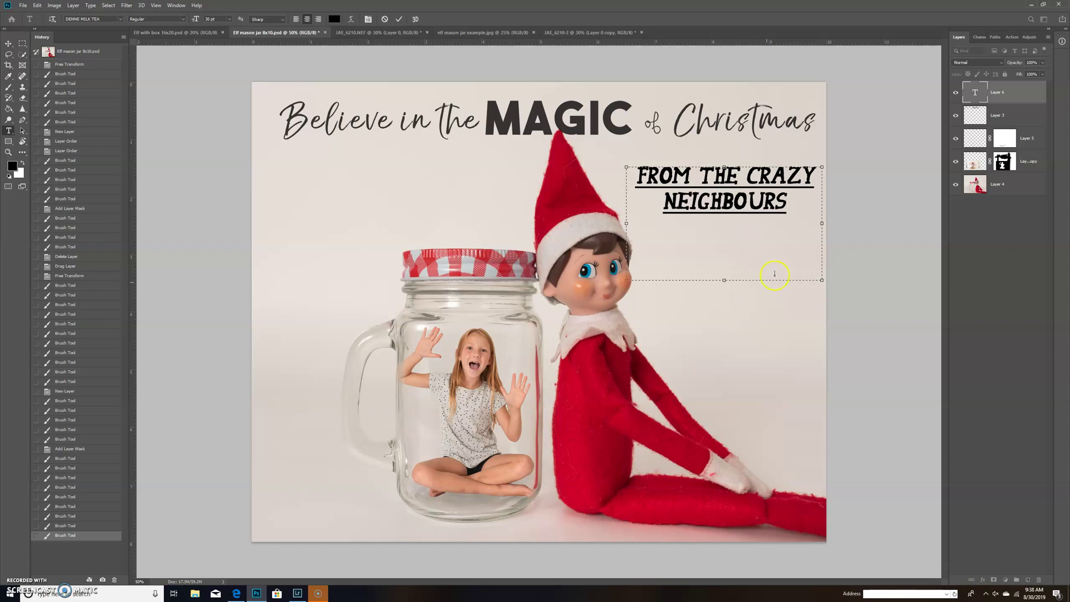
# Commit the new text layer and hide it
pyautogui.click(965, 276)
pyautogui.click(969, 107)
pyautogui.click(957, 110)
pyautogui.click(955, 92)
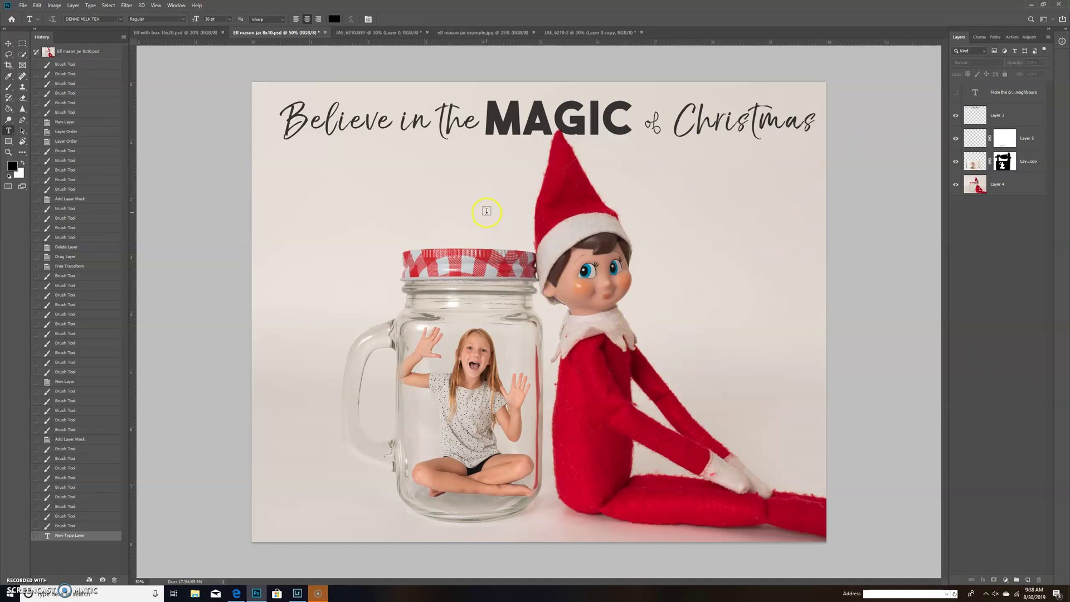
pyautogui.click(53, 6)
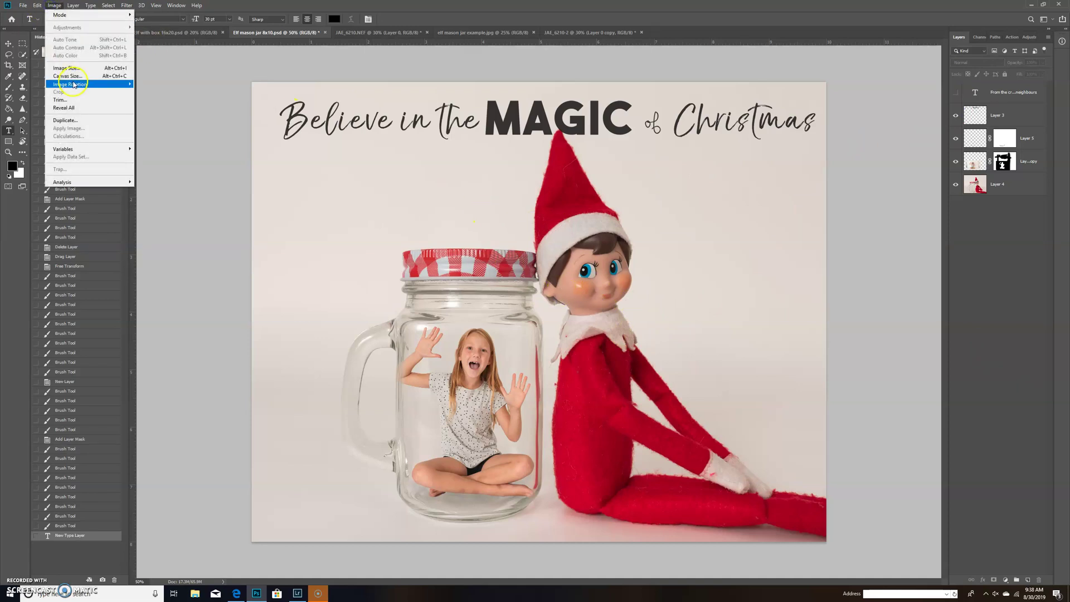
pyautogui.click(74, 77)
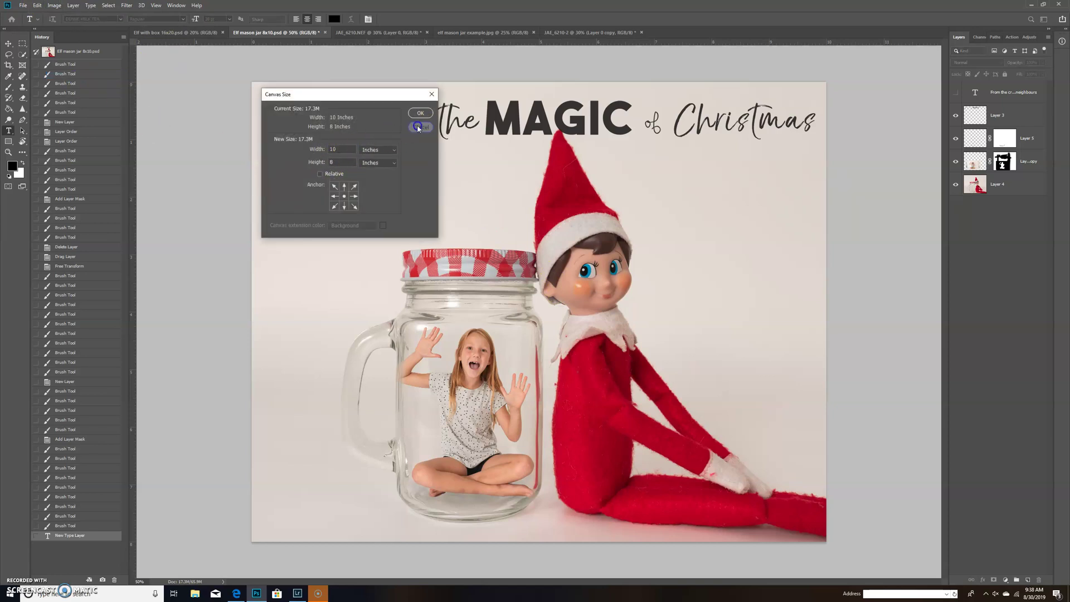
pyautogui.click(417, 134)
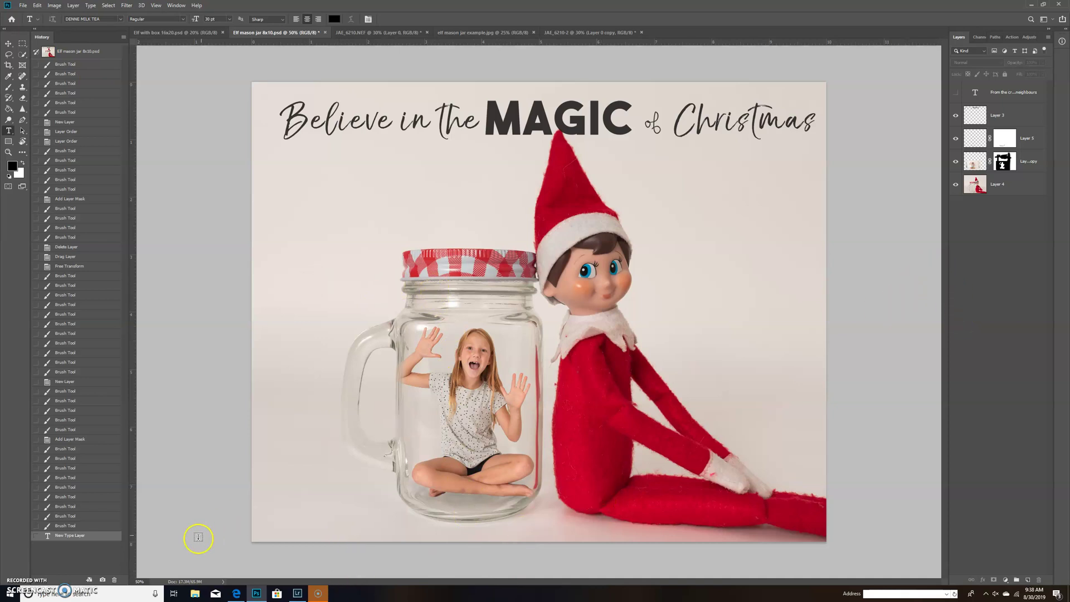
pyautogui.moveTo(318, 594)
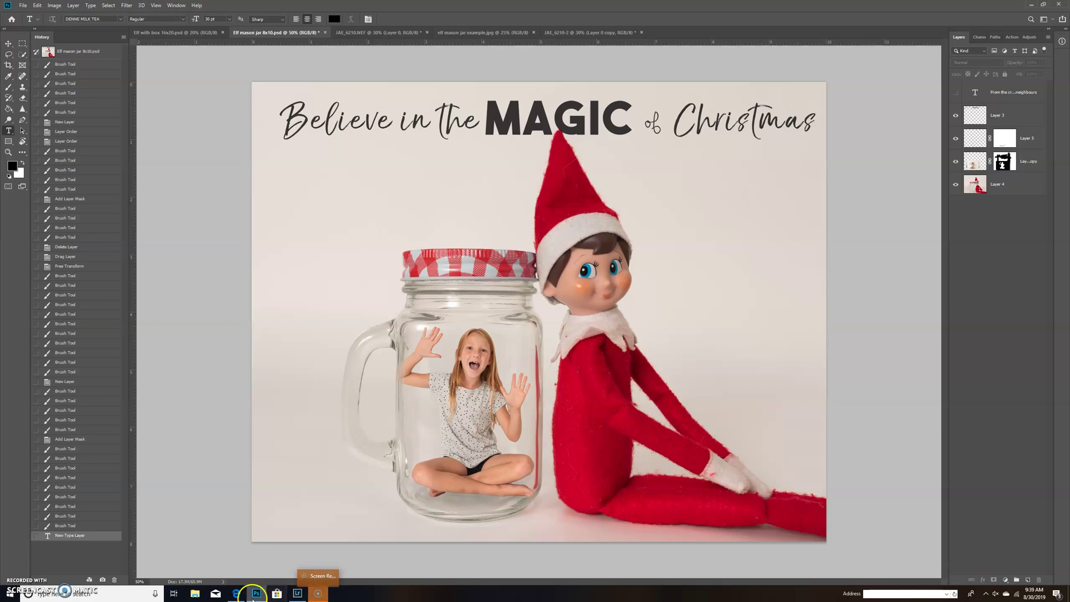
# Switch to the Facebook 'In the box' group tab in Edge and scroll through its feed
pyautogui.click(242, 599)
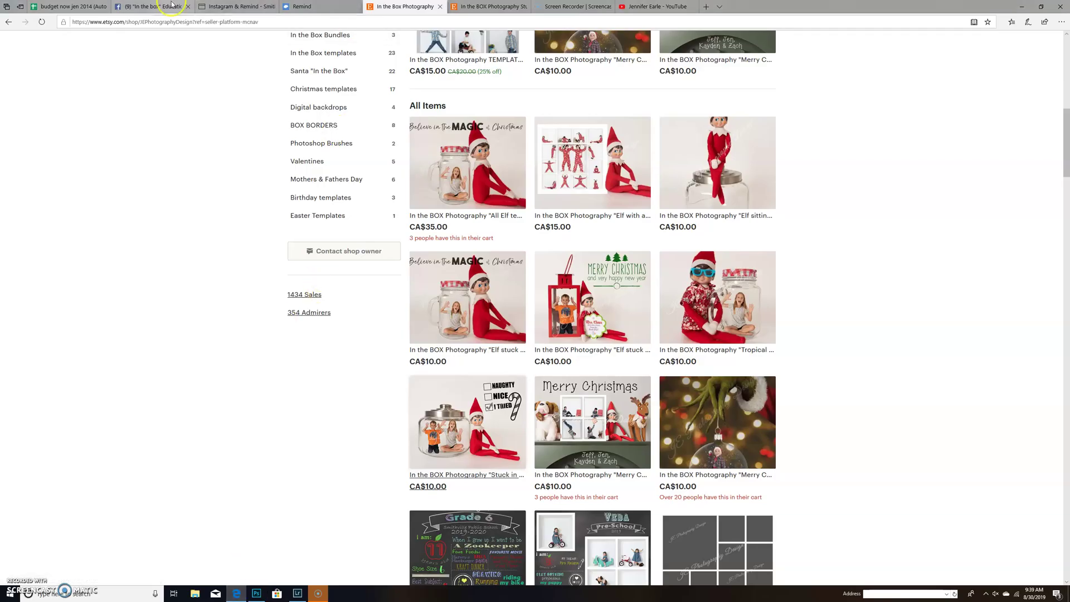
pyautogui.click(150, 6)
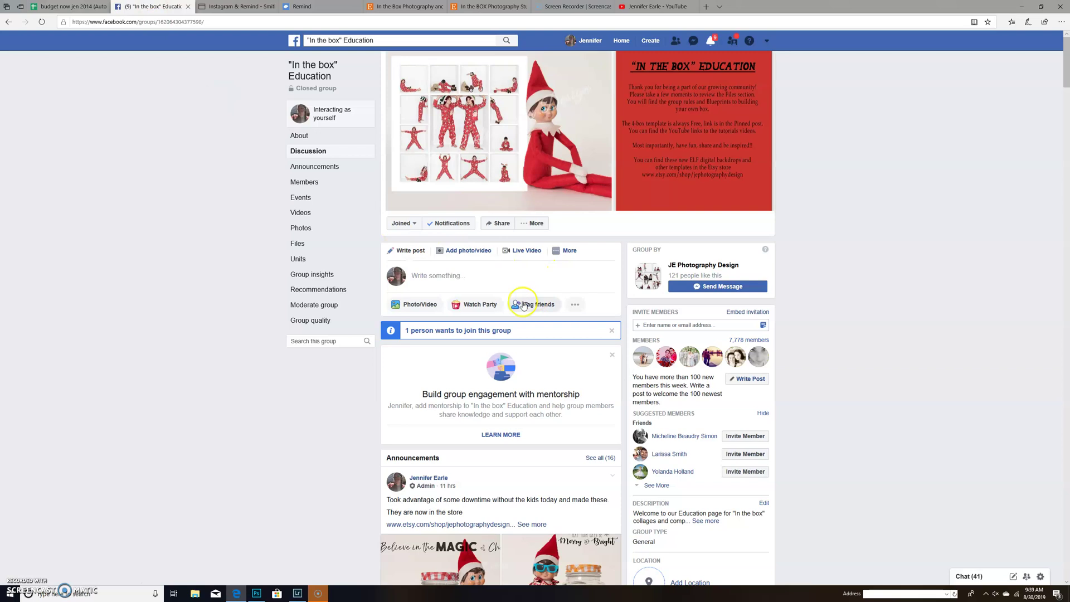
pyautogui.scroll(-5, 524, 309)
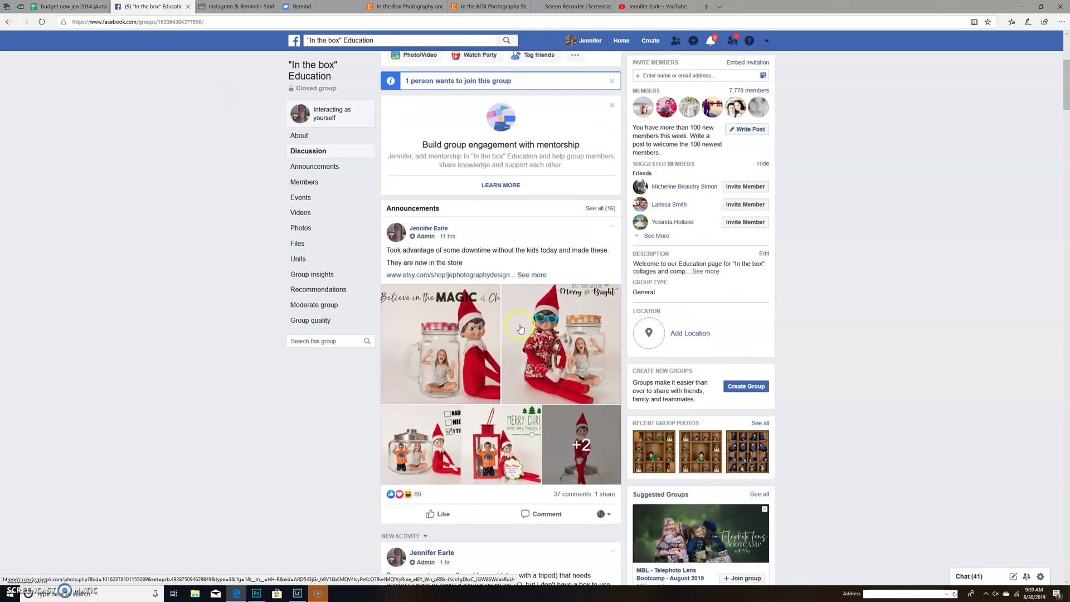
pyautogui.scroll(-7, 515, 334)
pyautogui.scroll(-2, 522, 369)
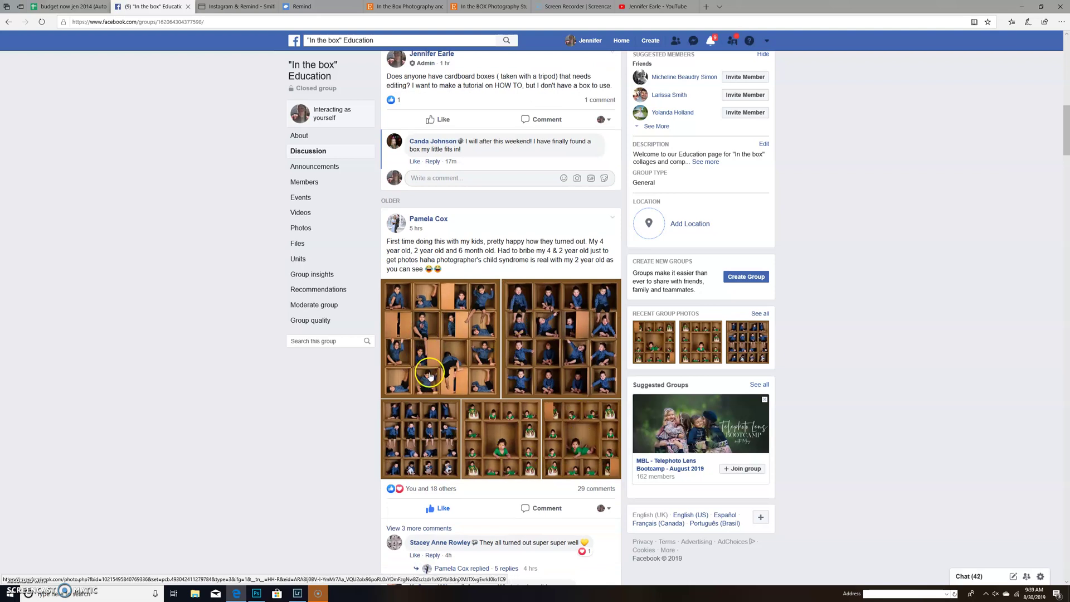
pyautogui.scroll(-8, 511, 439)
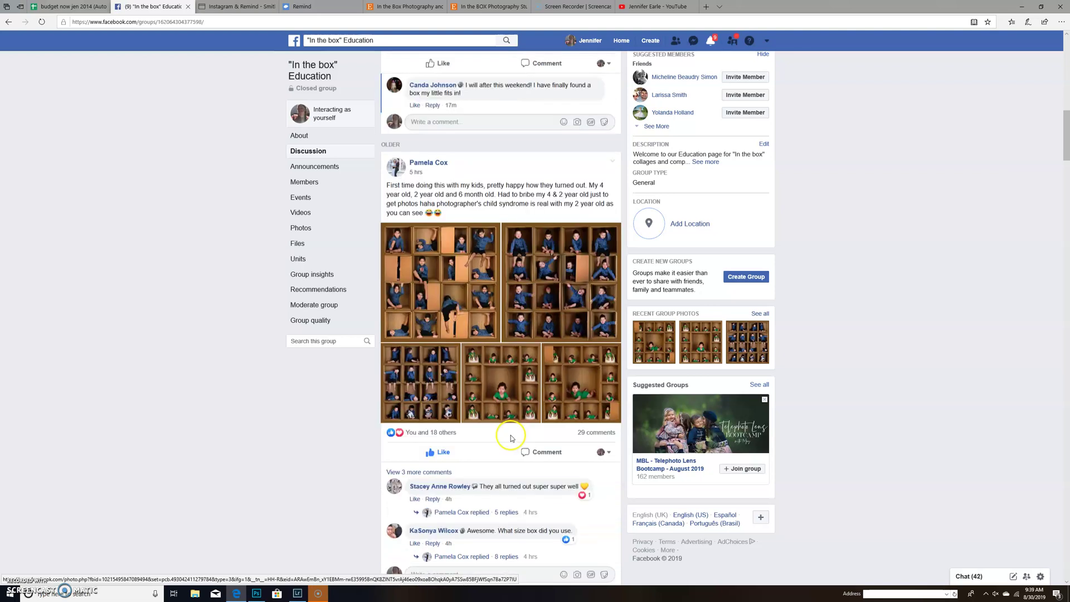
pyautogui.scroll(-8, 510, 434)
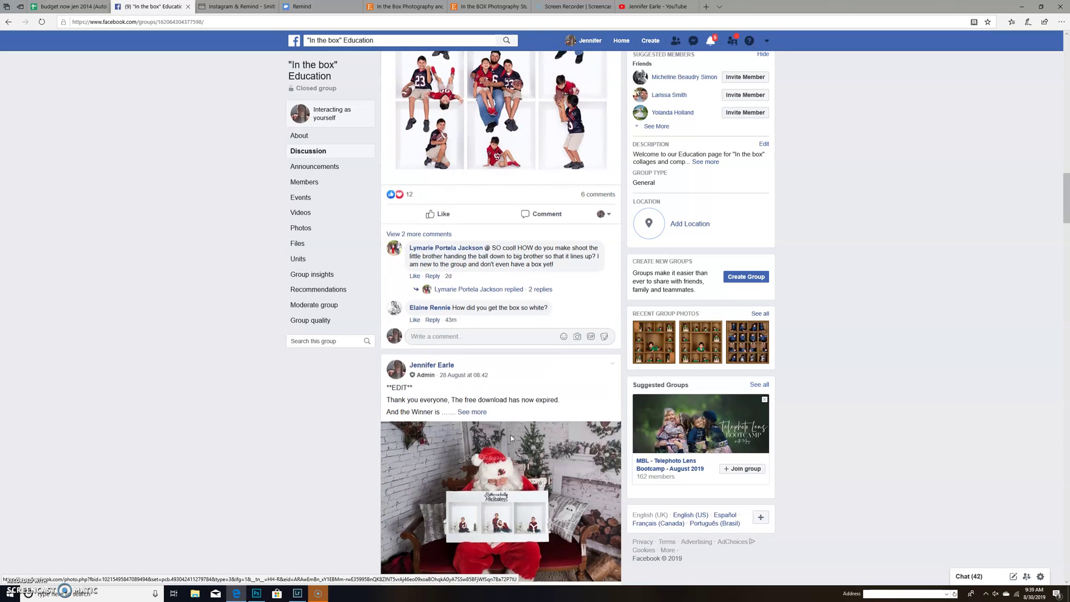
pyautogui.scroll(-14, 494, 314)
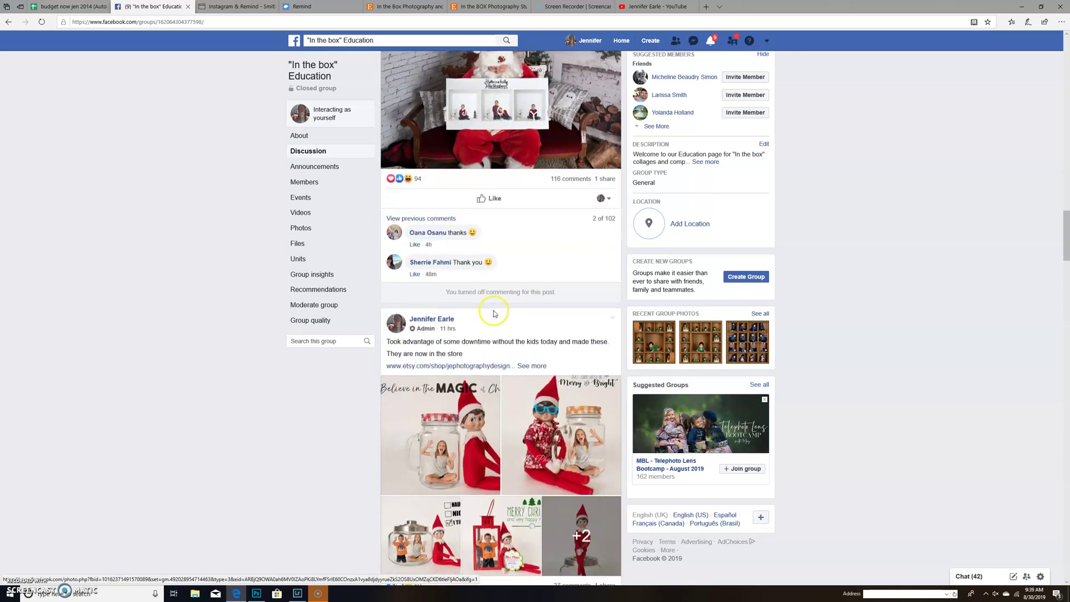
pyautogui.scroll(-4, 494, 313)
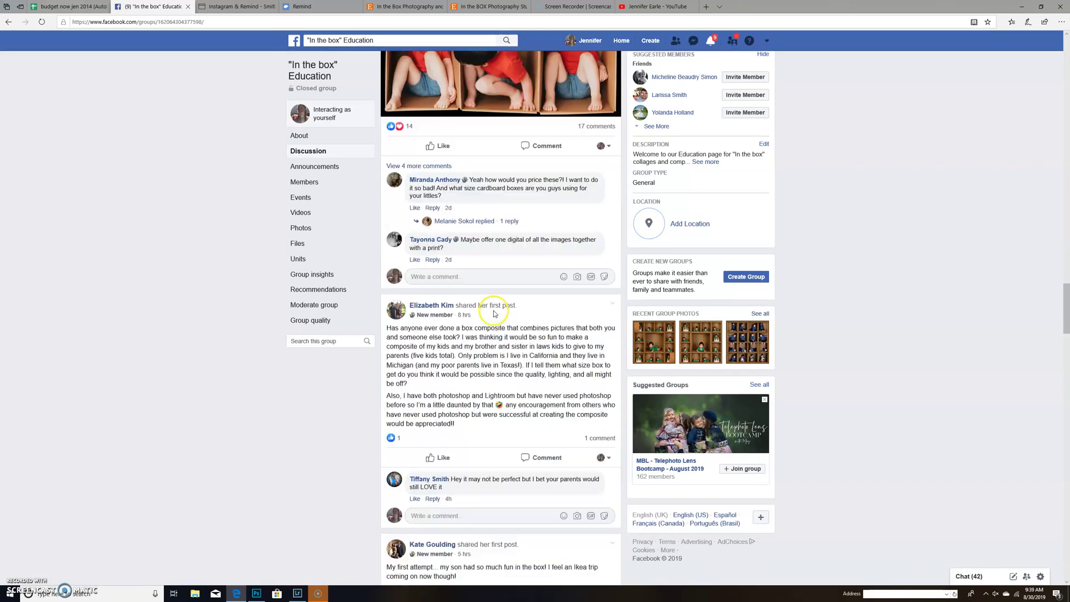
pyautogui.scroll(20, 493, 313)
pyautogui.scroll(15, 493, 314)
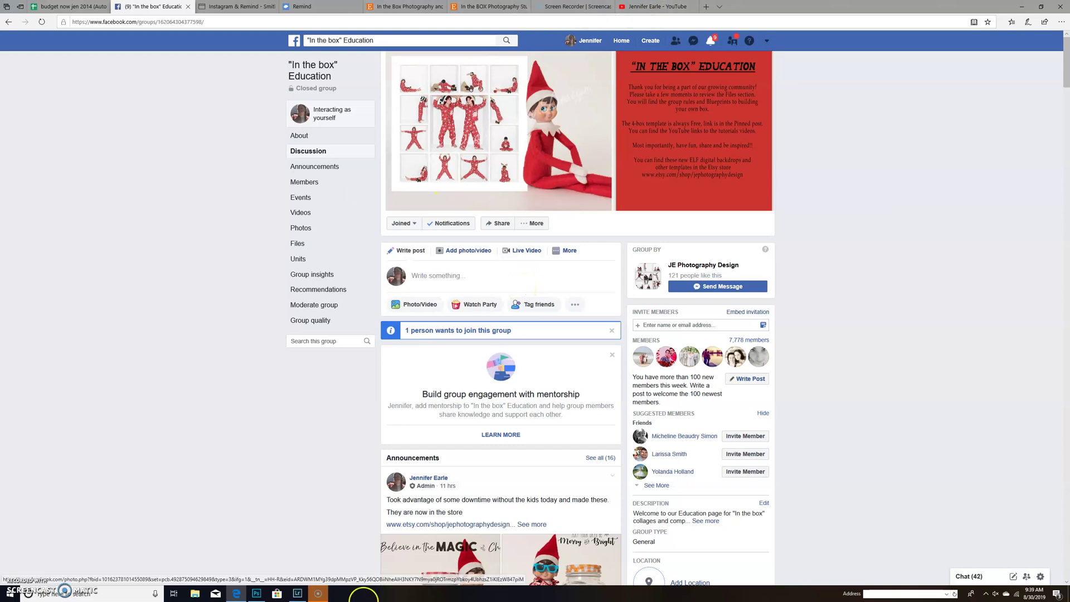
# Switch from the Facebook page back to the Photoshop document showing the finished jar composite
pyautogui.click(256, 594)
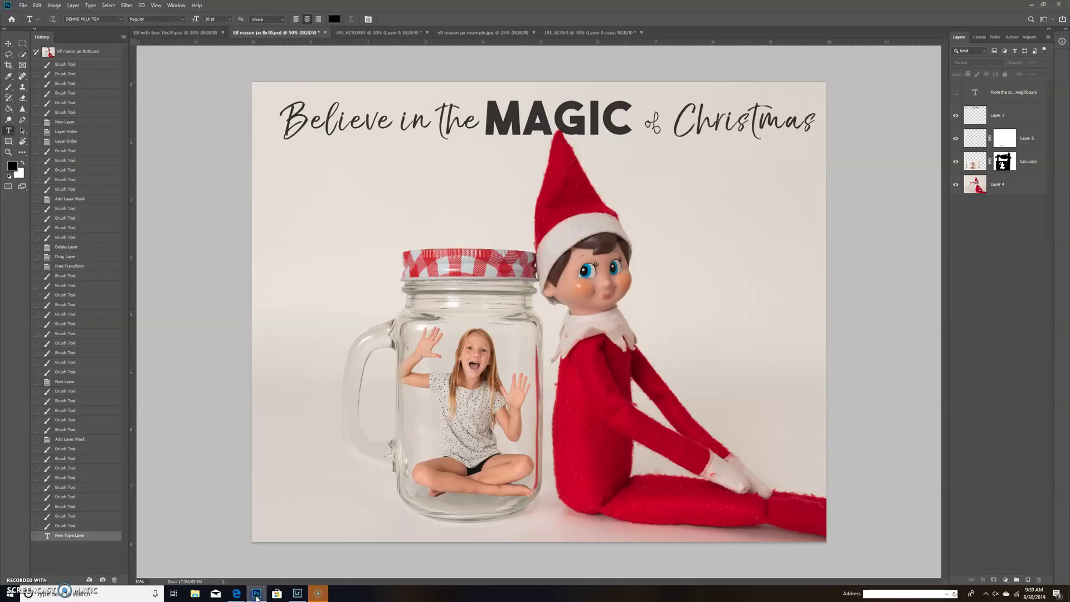